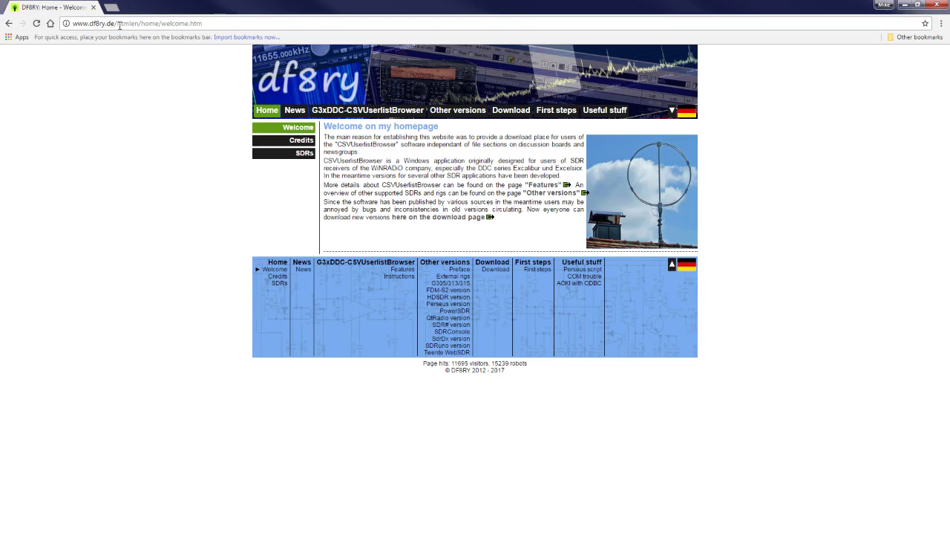
pyautogui.moveTo(117, 24); pyautogui.dragTo(203, 24)
pyautogui.press('BackSpace')
pyautogui.press('Return')
pyautogui.click(502, 110)
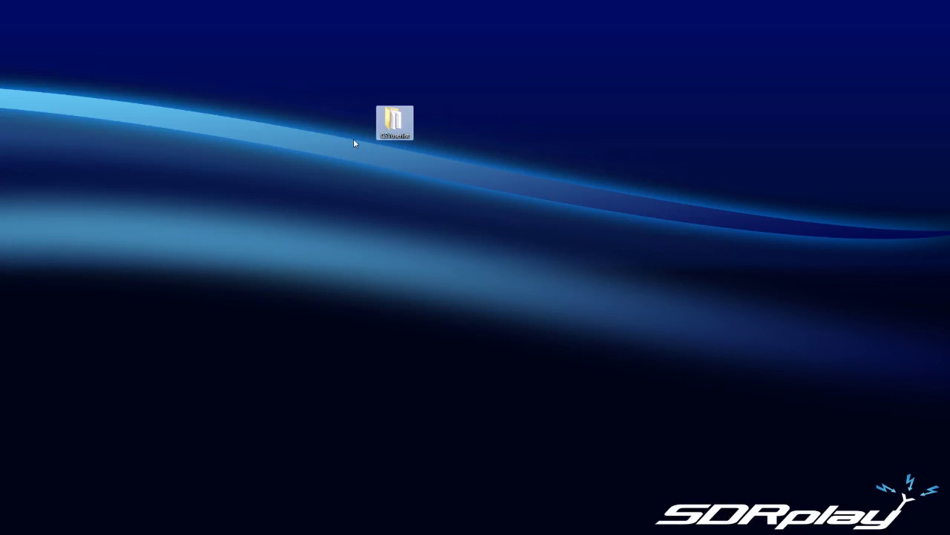
# Open the CSVuserlist desktop folder to see the CSVUserlistBrowser, Plugins and Readme items
pyautogui.doubleClick(394, 121)
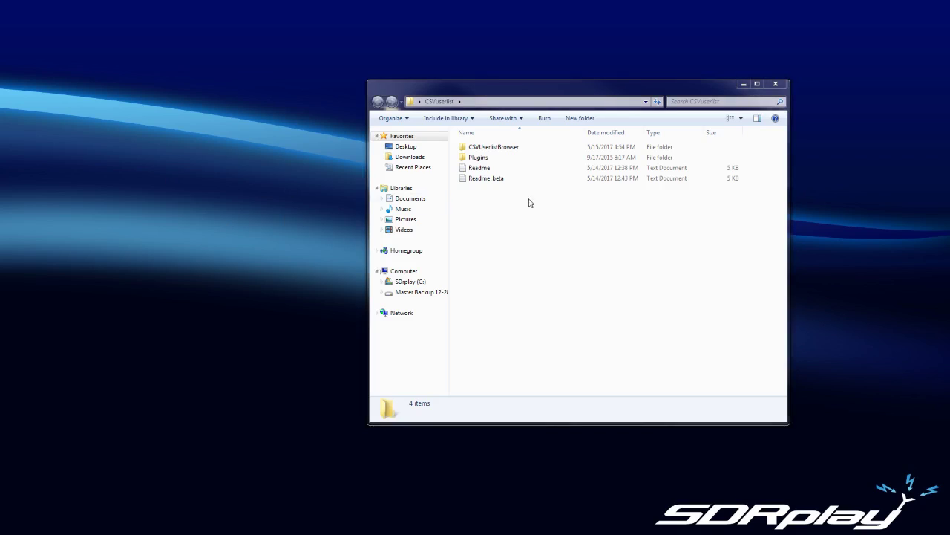
# Copy the name SDRUNO-CSVUserlistBrowser.exe from the Readme file, then close Notepad
pyautogui.doubleClick(485, 169)
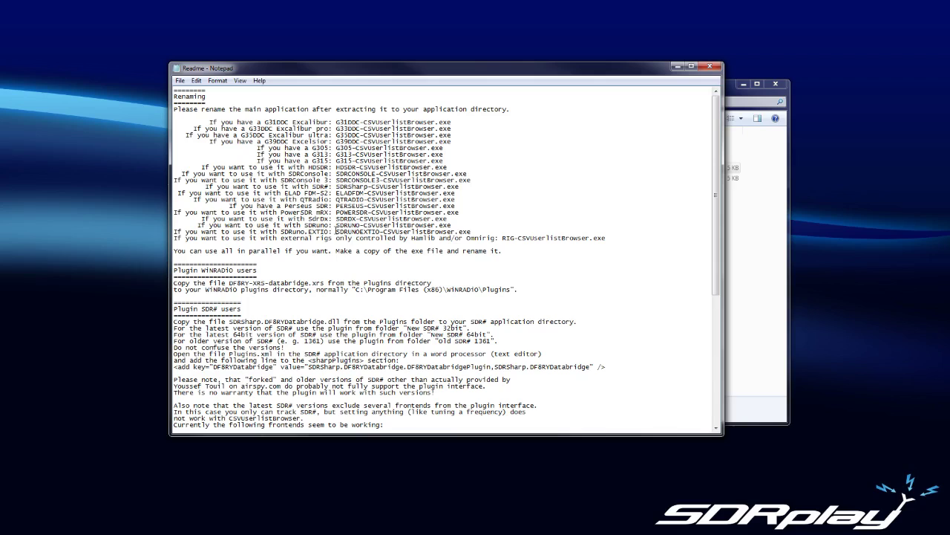
pyautogui.moveTo(336, 225); pyautogui.dragTo(436, 225)
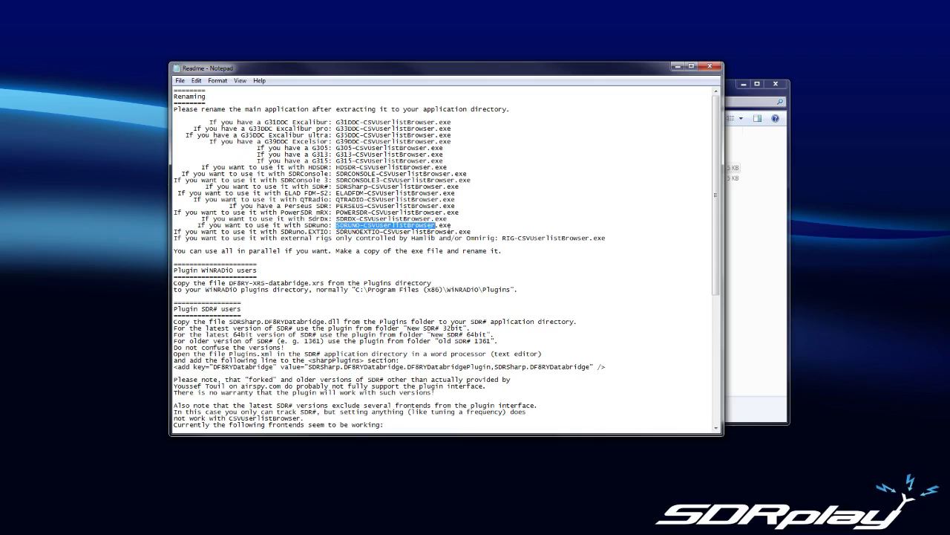
pyautogui.rightClick(390, 223)
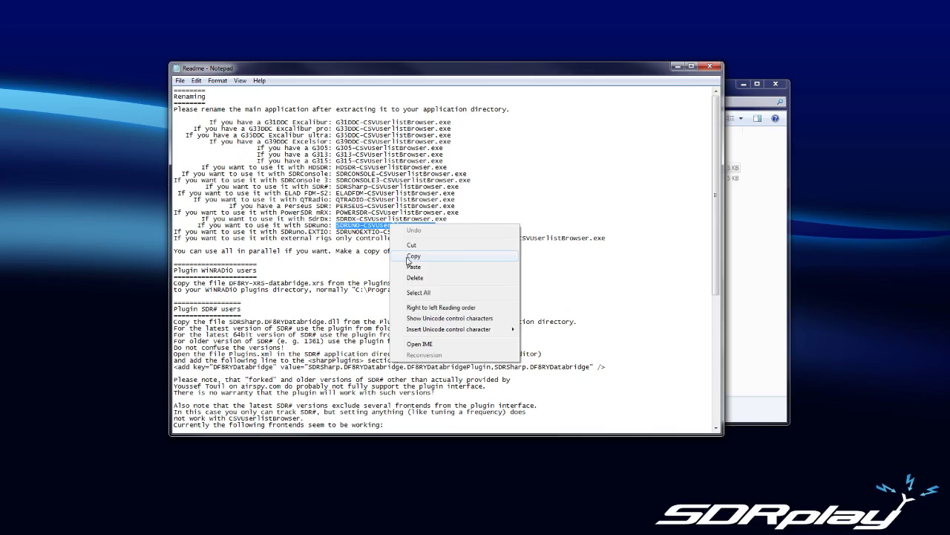
pyautogui.click(410, 256)
pyautogui.click(720, 66)
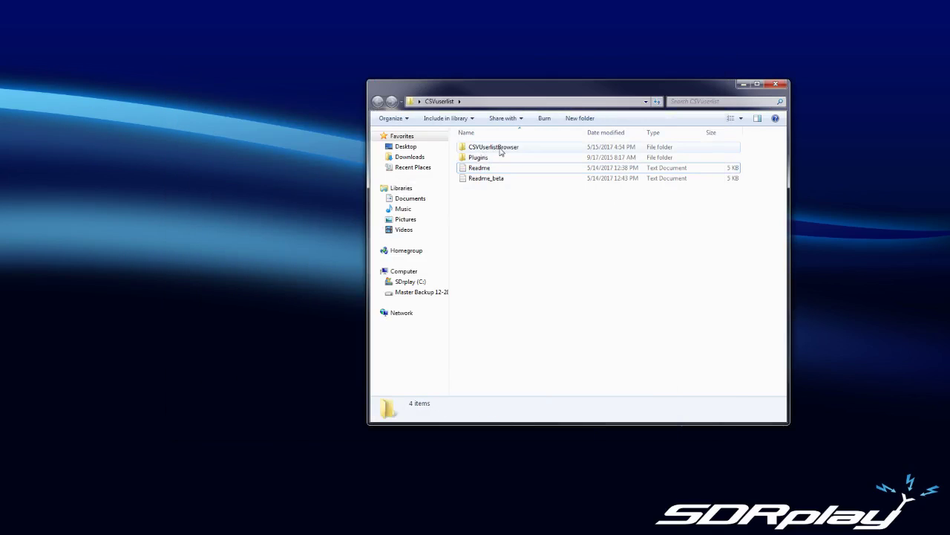
# In the CSVUserlistBrowser folder, confirm the application's name as SDRUNO-CSVUserlistBrowser through Rename
pyautogui.moveTo(558, 89); pyautogui.dragTo(343, 171)
pyautogui.doubleClick(283, 229)
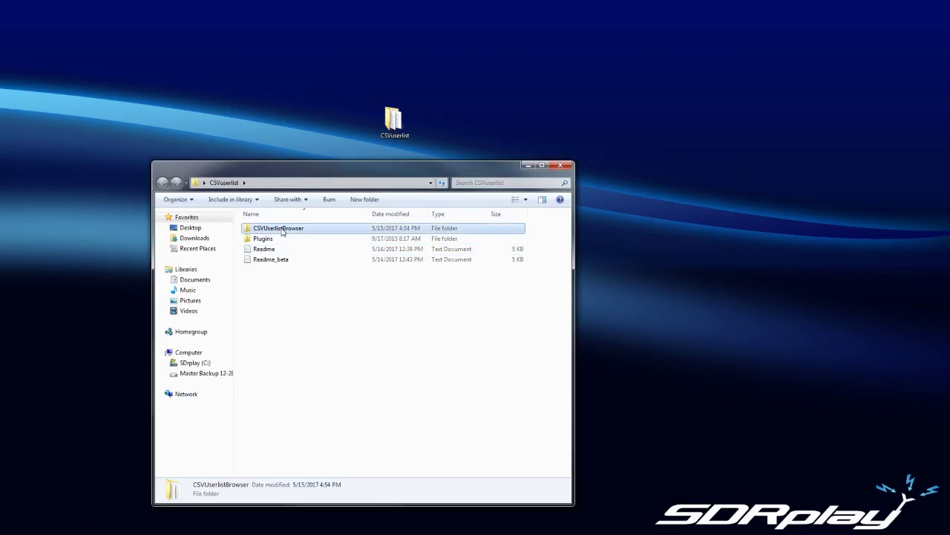
pyautogui.scroll(-1, 297, 379)
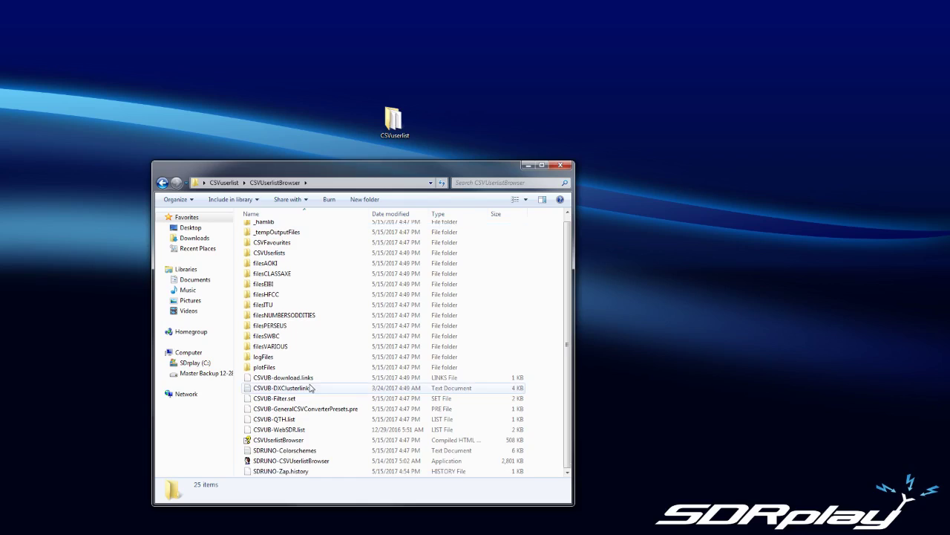
pyautogui.click(278, 461)
pyautogui.rightClick(278, 463)
pyautogui.click(301, 444)
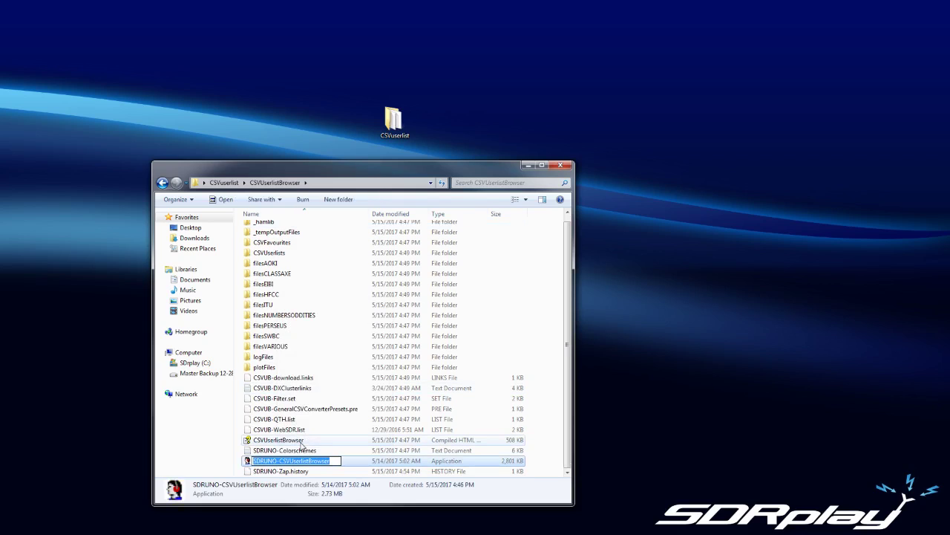
pyautogui.press('End')
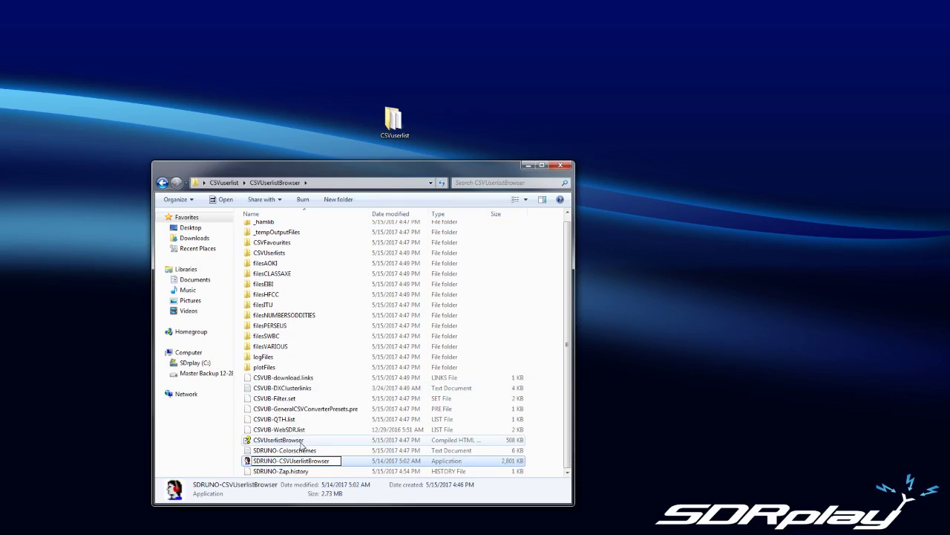
pyautogui.press('Return')
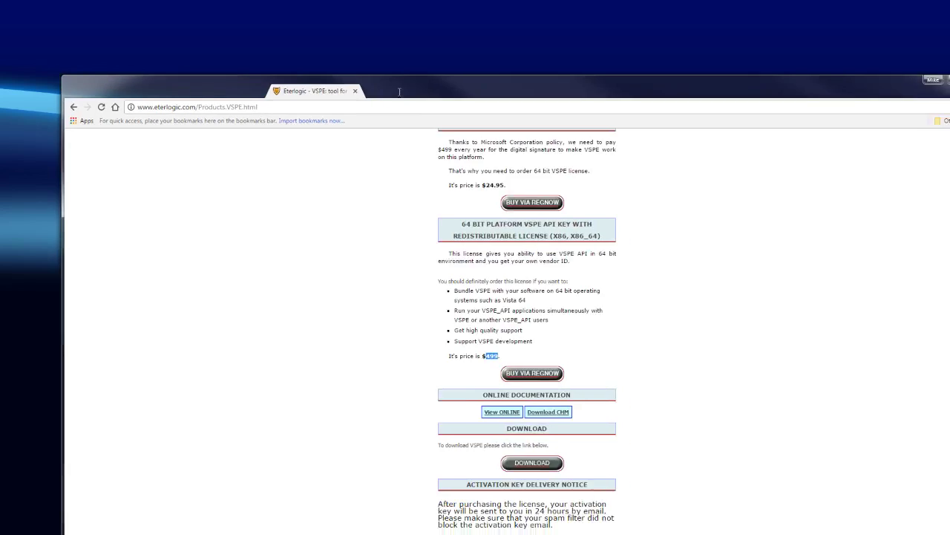
# Return to the top and scroll through the Virtual Serial Ports Emulator product page
pyautogui.press('Home')
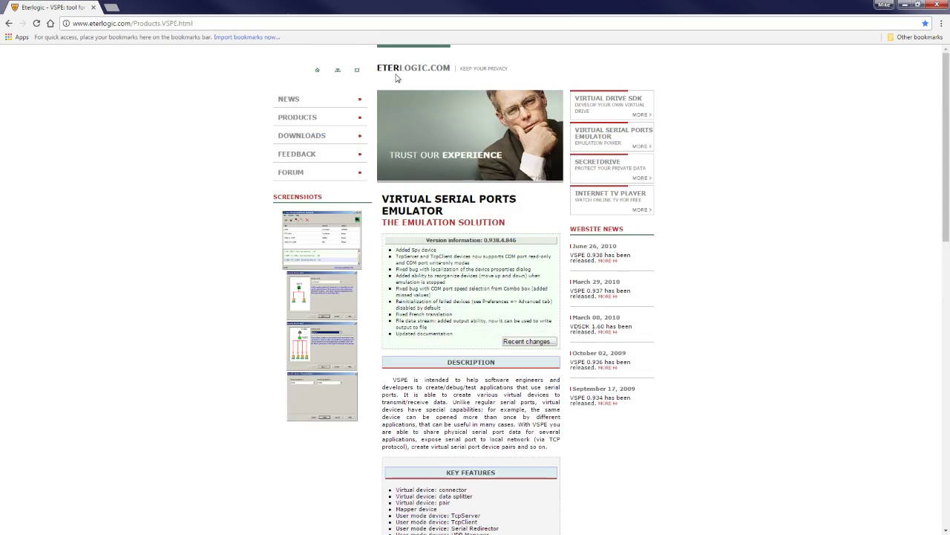
pyautogui.moveTo(427, 68); pyautogui.dragTo(377, 68)
pyautogui.click(590, 141)
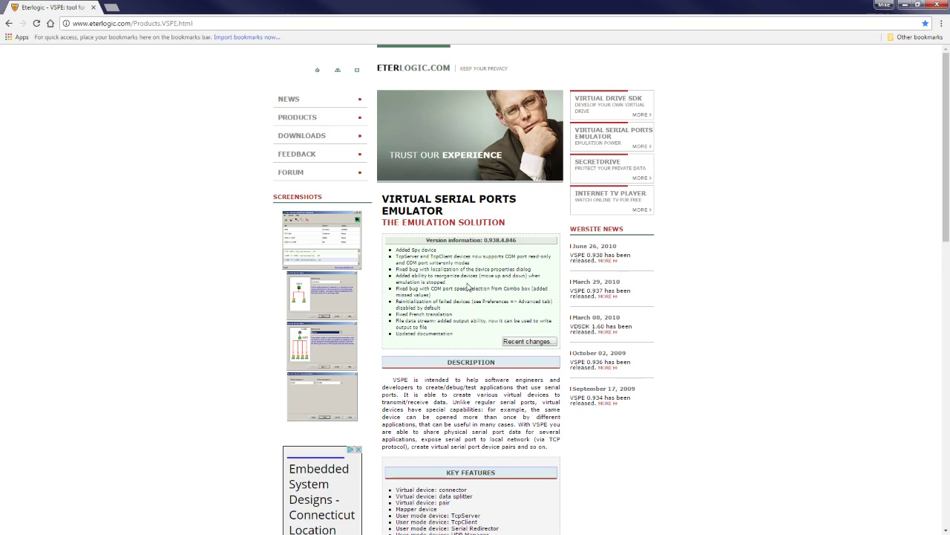
pyautogui.scroll(-5, 468, 289)
pyautogui.scroll(-5, 466, 294)
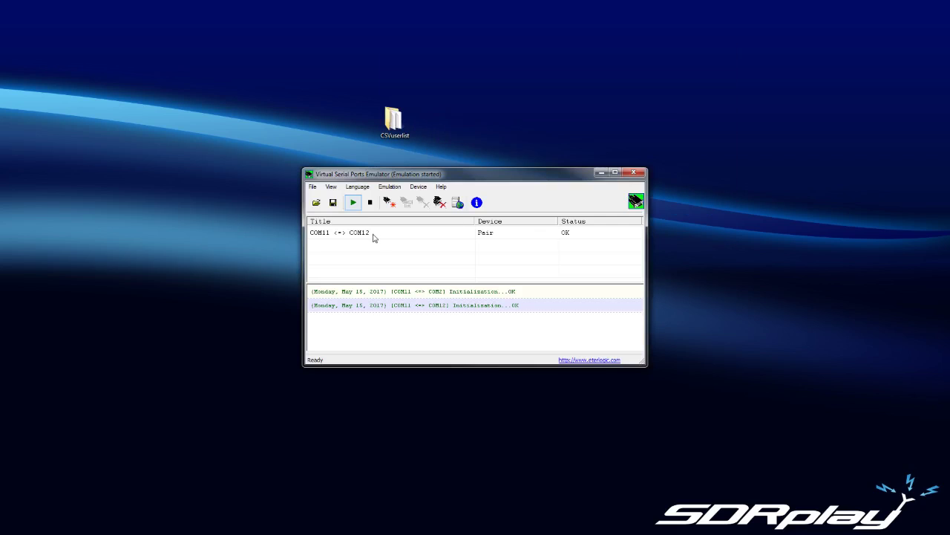
# Launch VSPE and remove all existing virtual devices, including the old COM11–COM12 pair
pyautogui.click(373, 236)
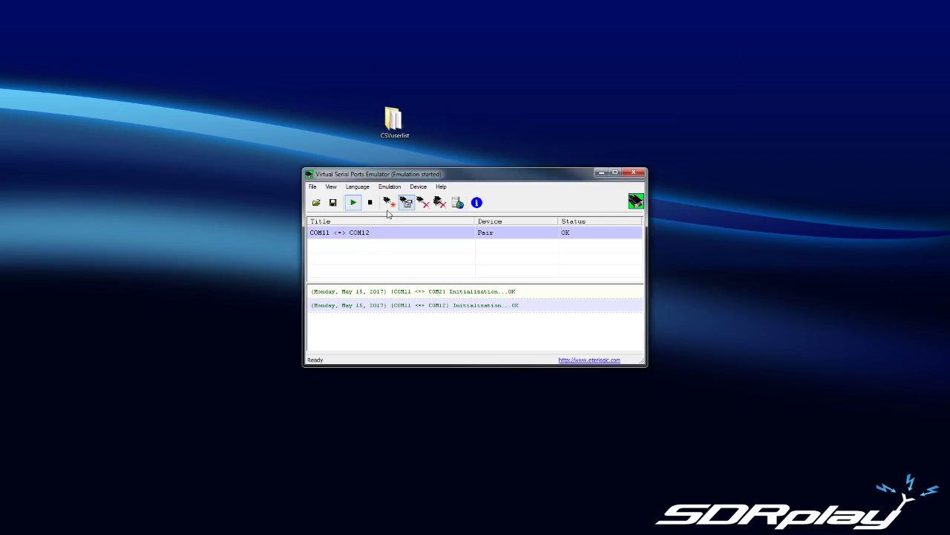
pyautogui.click(441, 205)
pyautogui.click(488, 294)
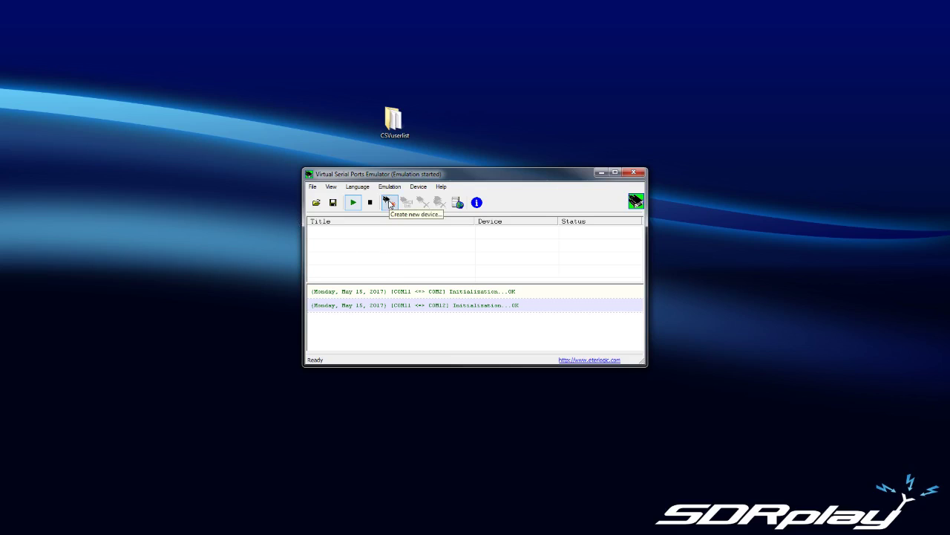
# Start a new device of type Pair and advance to its port settings
pyautogui.click(389, 203)
pyautogui.click(469, 205)
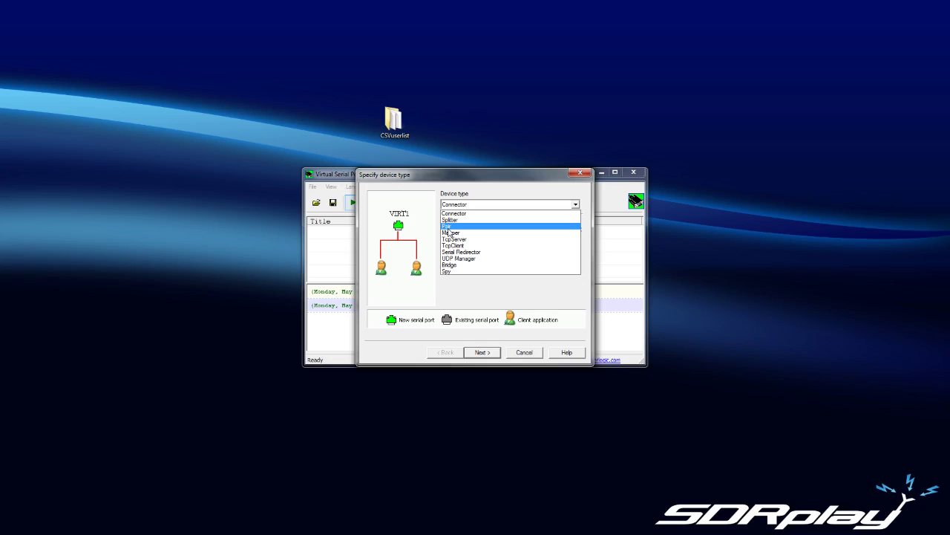
pyautogui.click(453, 226)
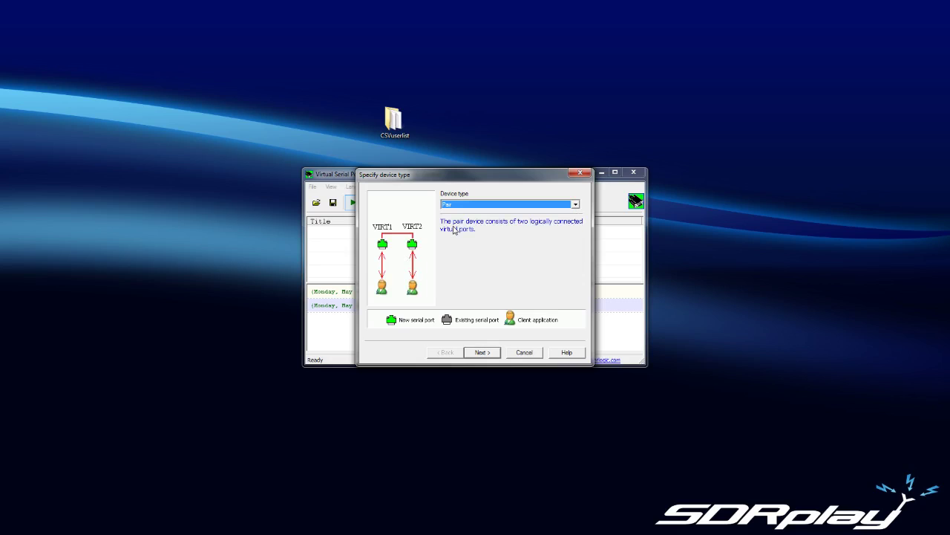
pyautogui.click(481, 354)
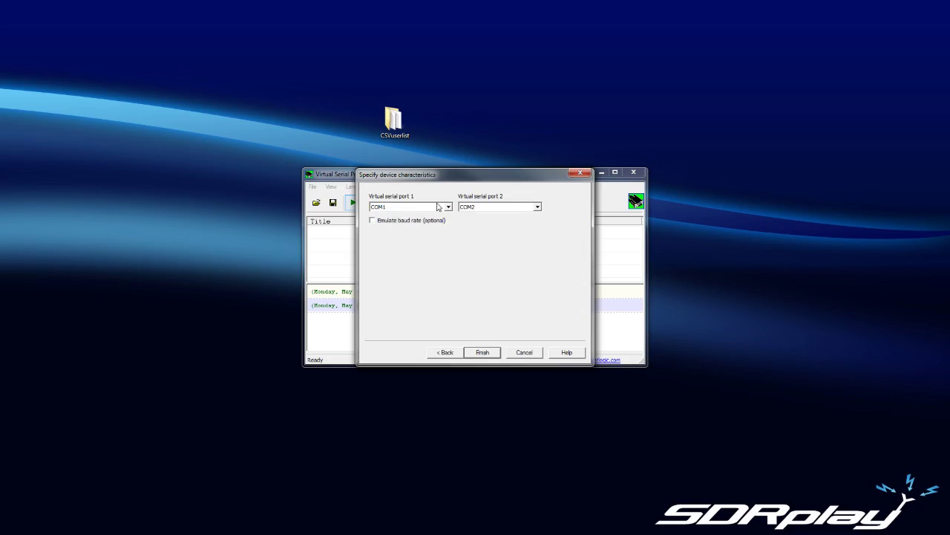
# Check the existing COM ports in Device Manager before choosing the pair's ports
pyautogui.click(439, 207)
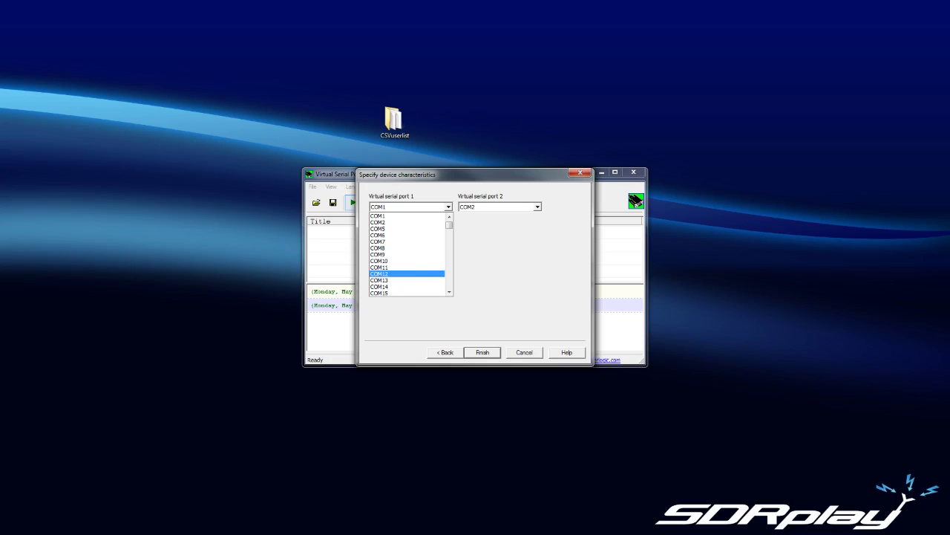
pyautogui.press('Escape')
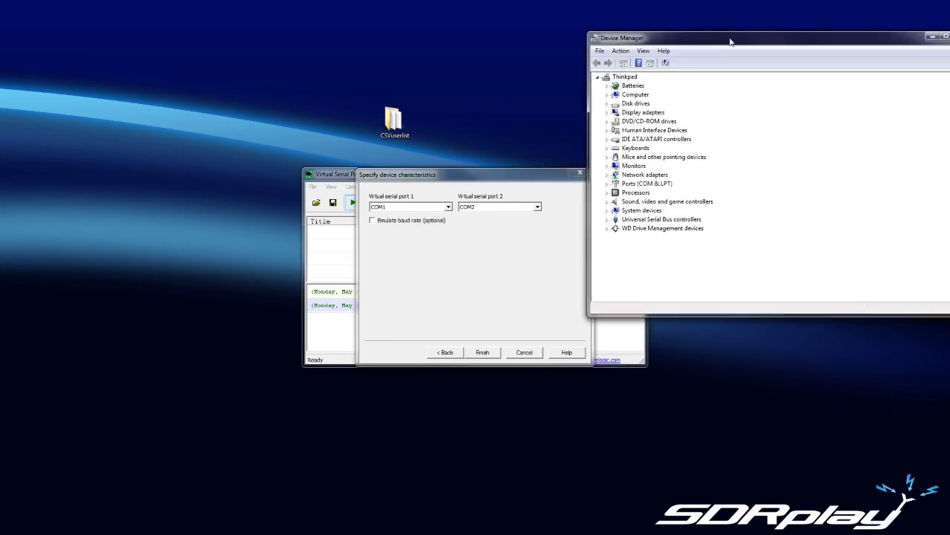
pyautogui.moveTo(728, 37); pyautogui.dragTo(234, 47)
pyautogui.click(109, 191)
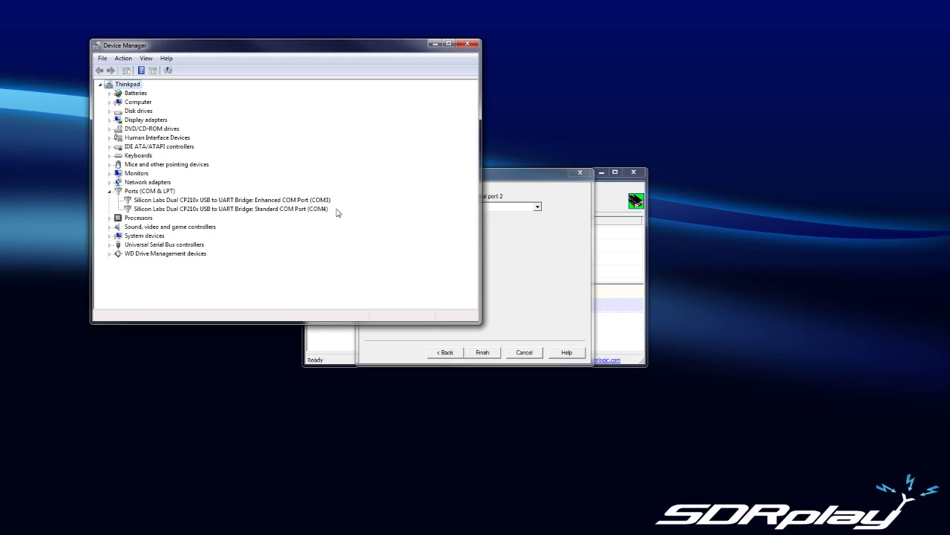
pyautogui.click(467, 44)
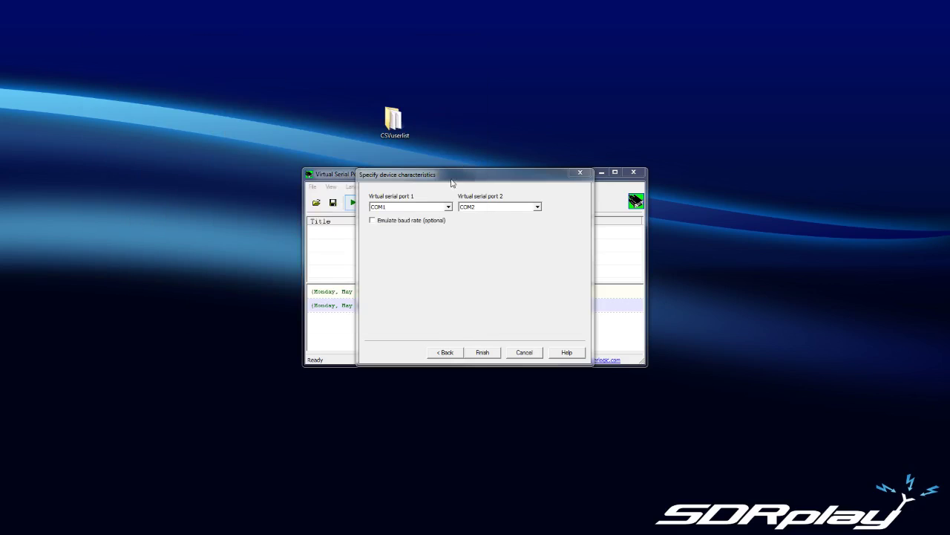
# Set the pair to COM11 and COM12 with baud rate emulation, and finish
pyautogui.click(449, 207)
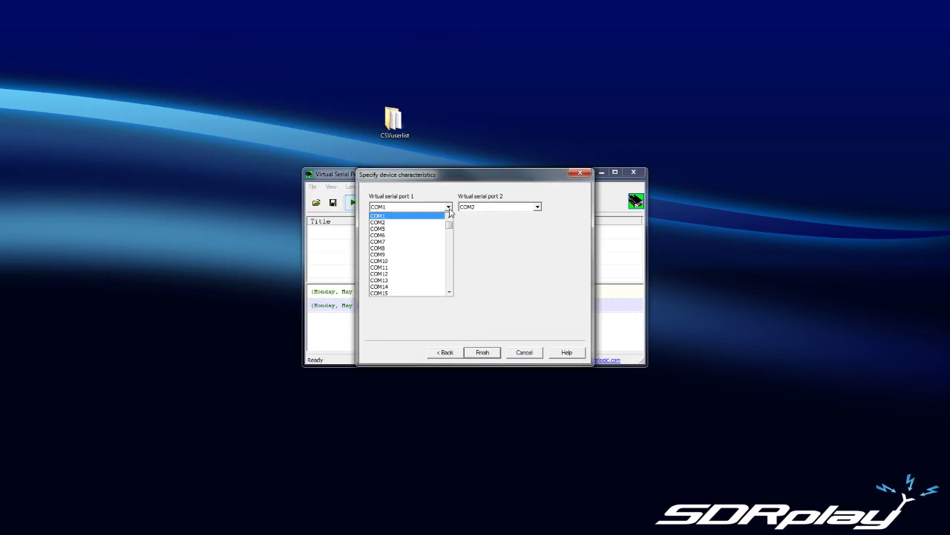
pyautogui.click(397, 272)
pyautogui.click(536, 207)
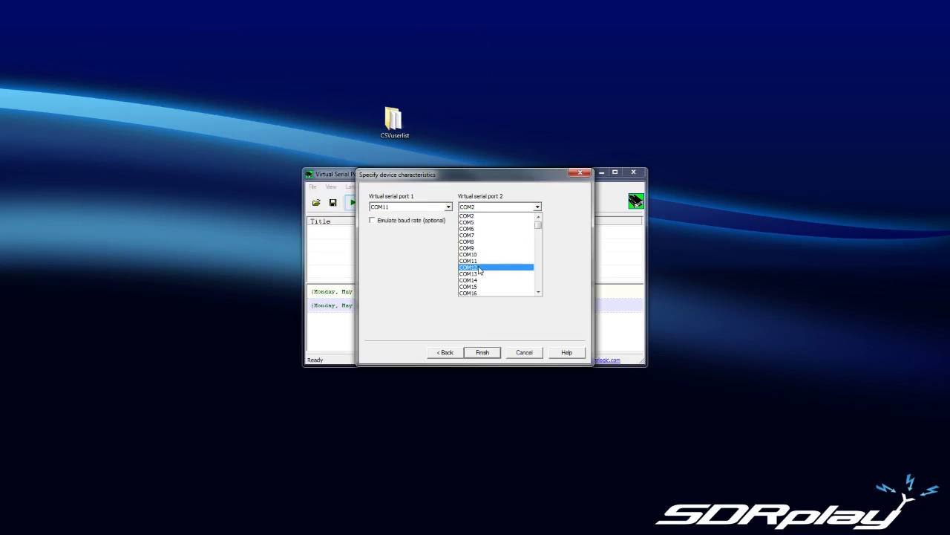
pyautogui.click(479, 269)
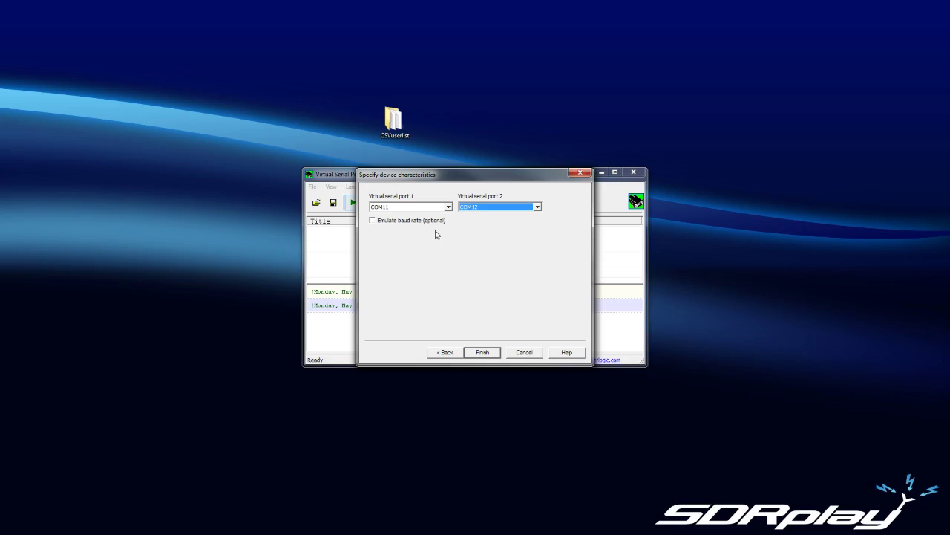
pyautogui.click(392, 221)
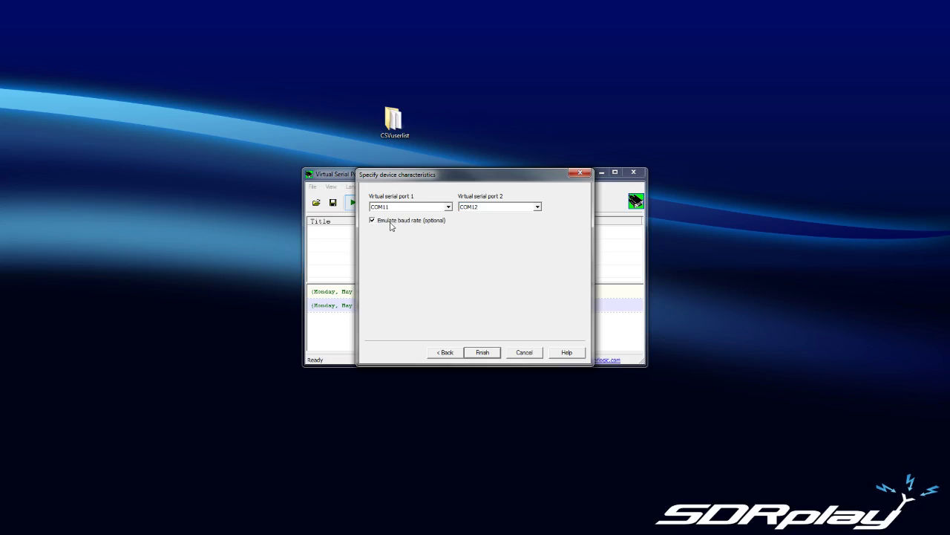
pyautogui.click(484, 352)
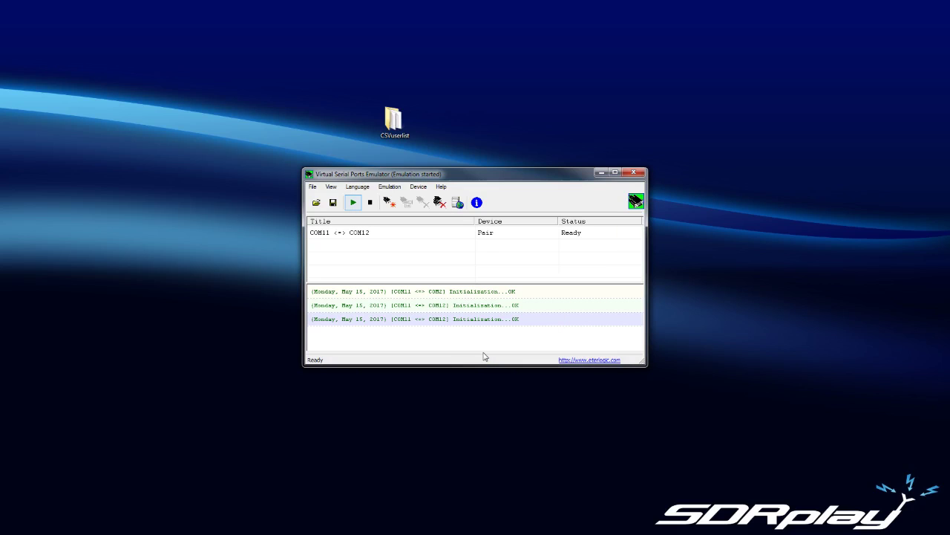
# Save the configuration over the existing .vspe file on the Desktop, then minimize VSPE
pyautogui.click(315, 189)
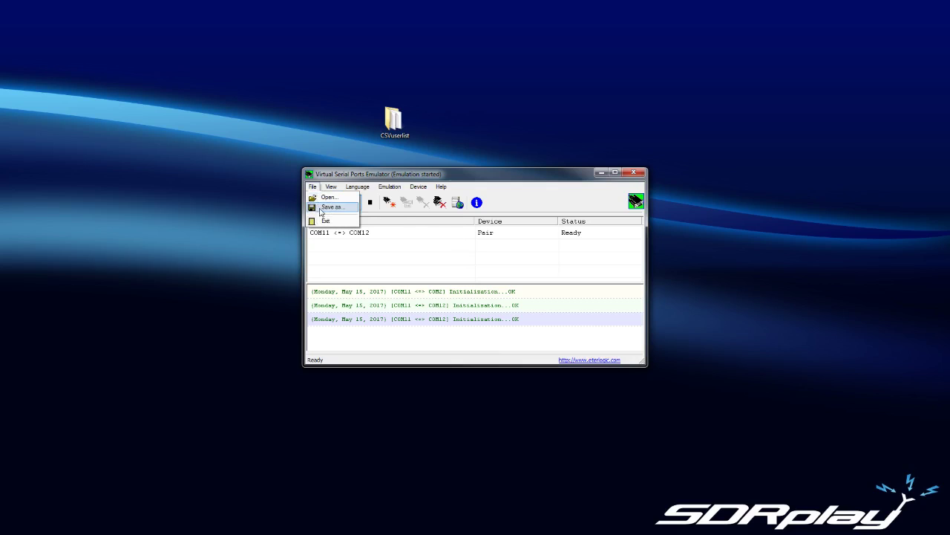
pyautogui.click(321, 209)
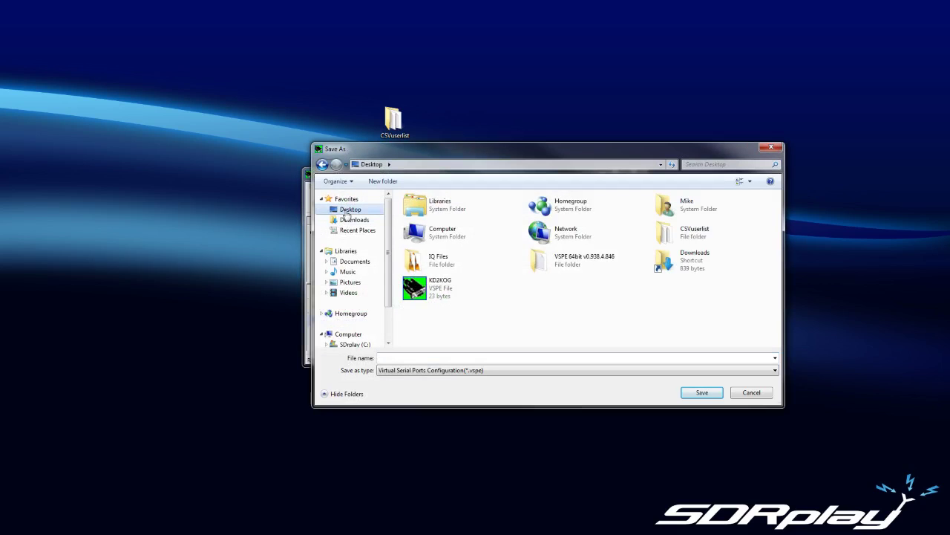
pyautogui.click(423, 360)
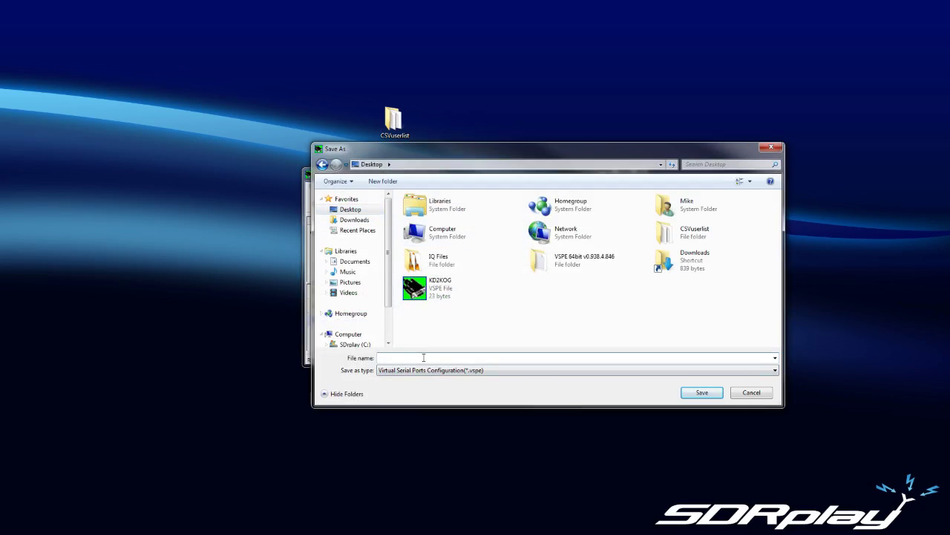
pyautogui.doubleClick(446, 300)
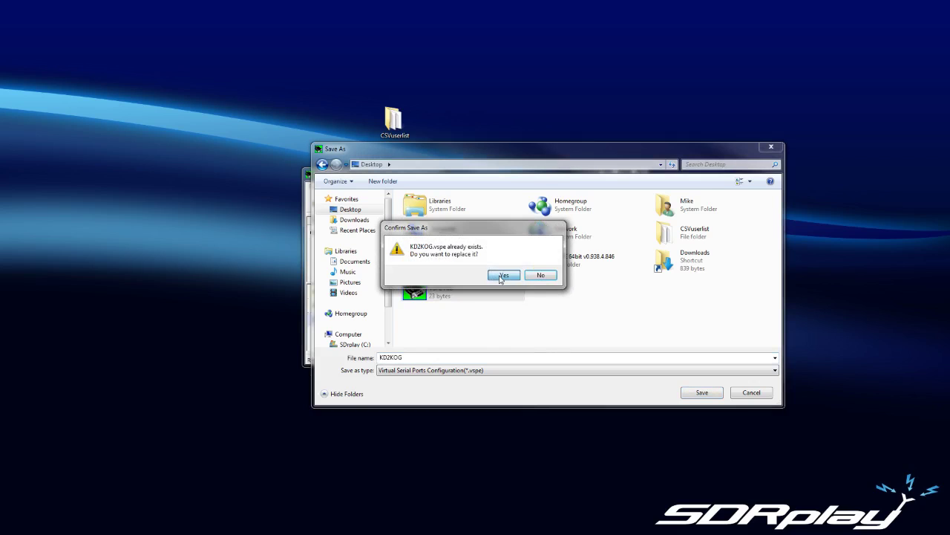
pyautogui.click(499, 277)
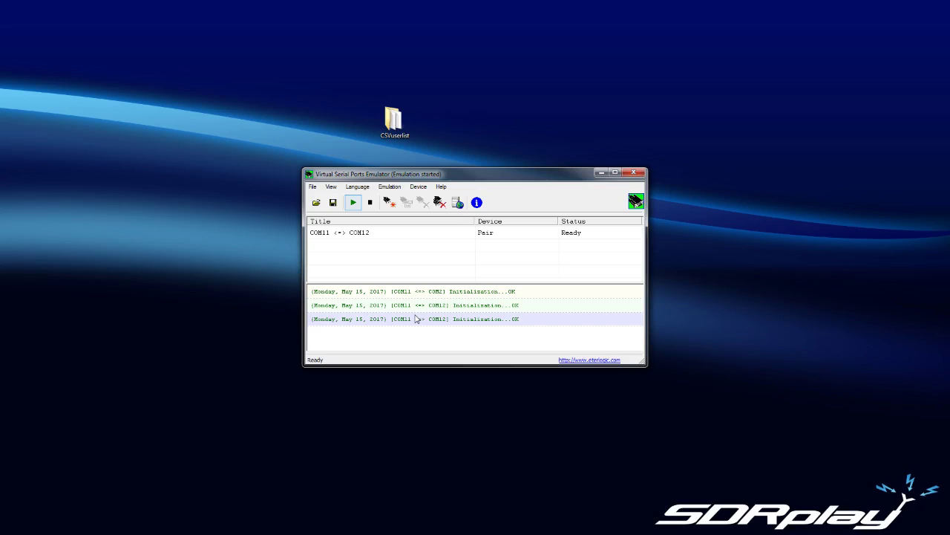
pyautogui.click(600, 172)
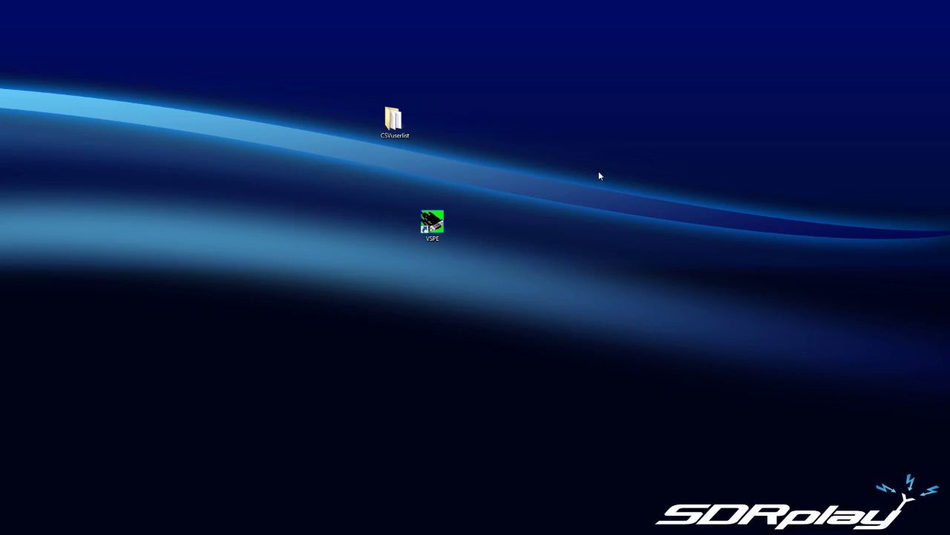
# Open CSVuserlist > CSVUserlistBrowser and launch SDRUNO-CSVUserlistBrowser.exe
pyautogui.click(394, 123)
pyautogui.doubleClick(393, 123)
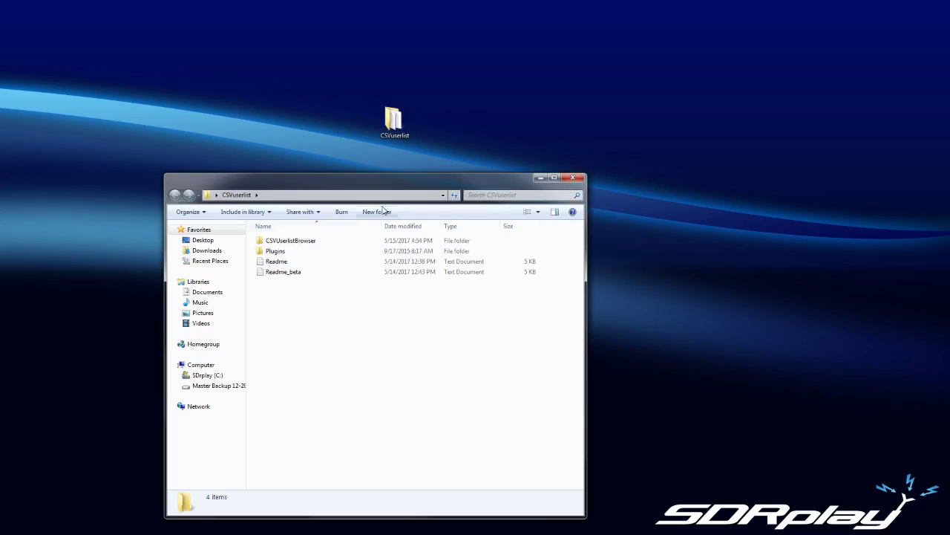
pyautogui.click(288, 242)
pyautogui.doubleClick(287, 245)
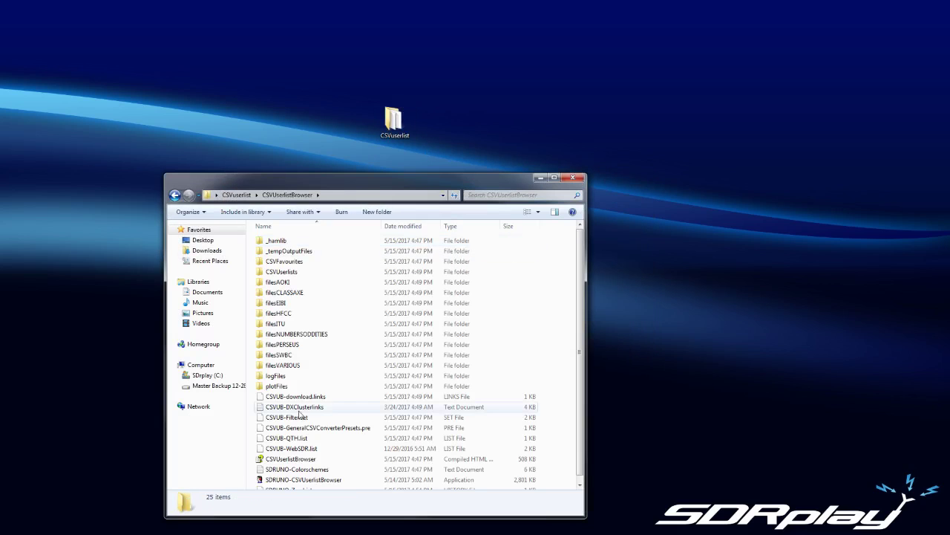
pyautogui.scroll(-2, 285, 445)
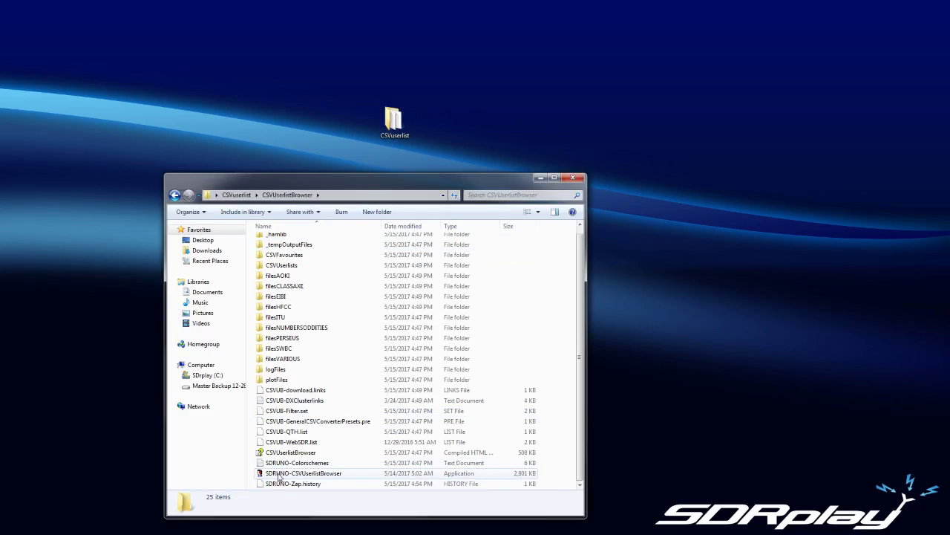
pyautogui.moveTo(279, 478)
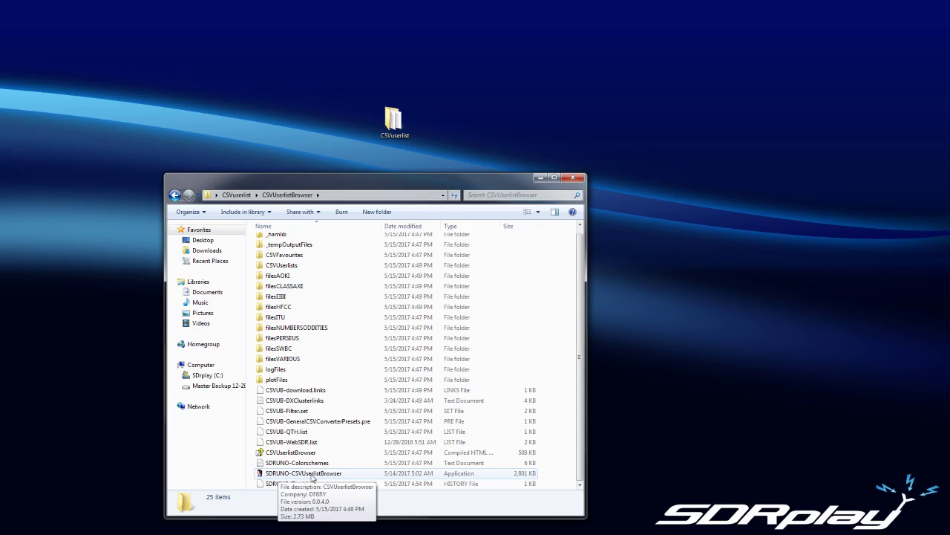
pyautogui.doubleClick(294, 473)
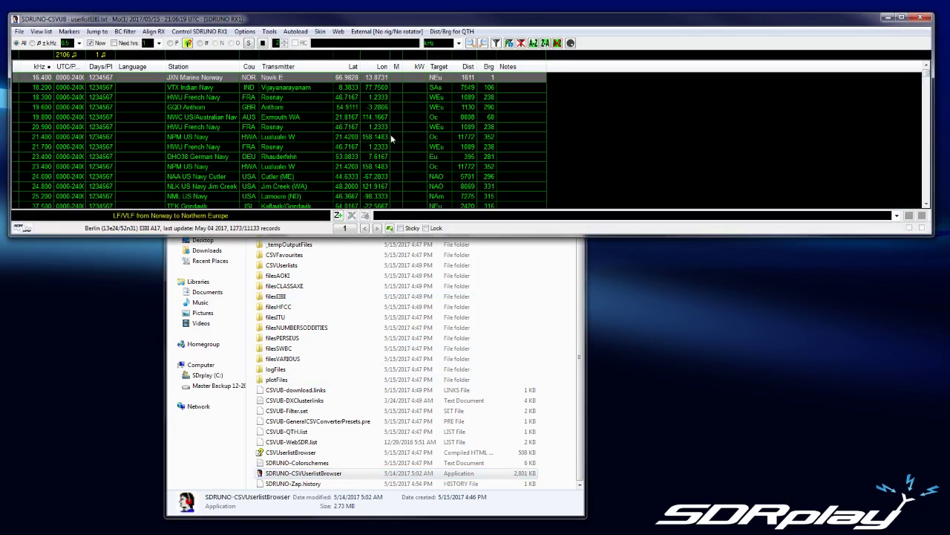
# Enlarge the station list, abort pending downloads in Web > Downloader/Converter, then reopen it
pyautogui.moveTo(375, 236); pyautogui.dragTo(375, 274)
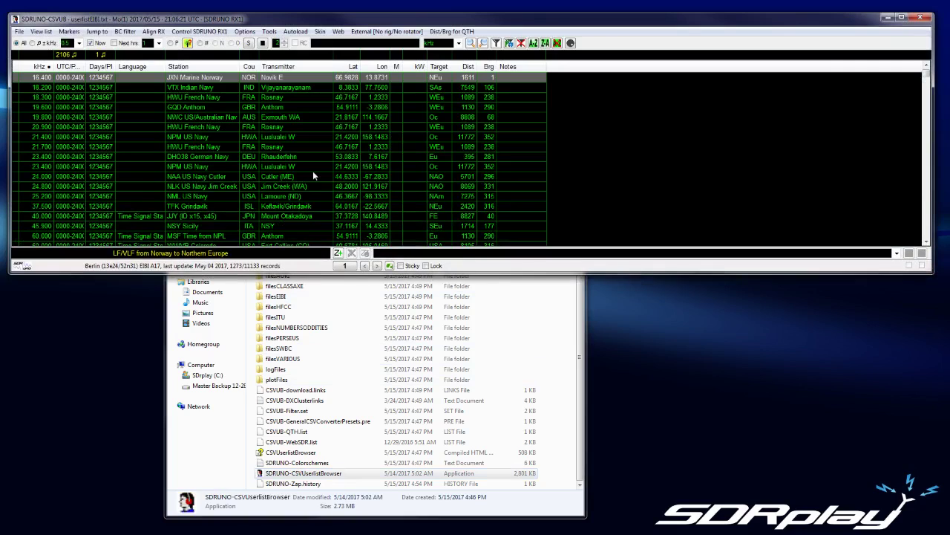
pyautogui.click(338, 32)
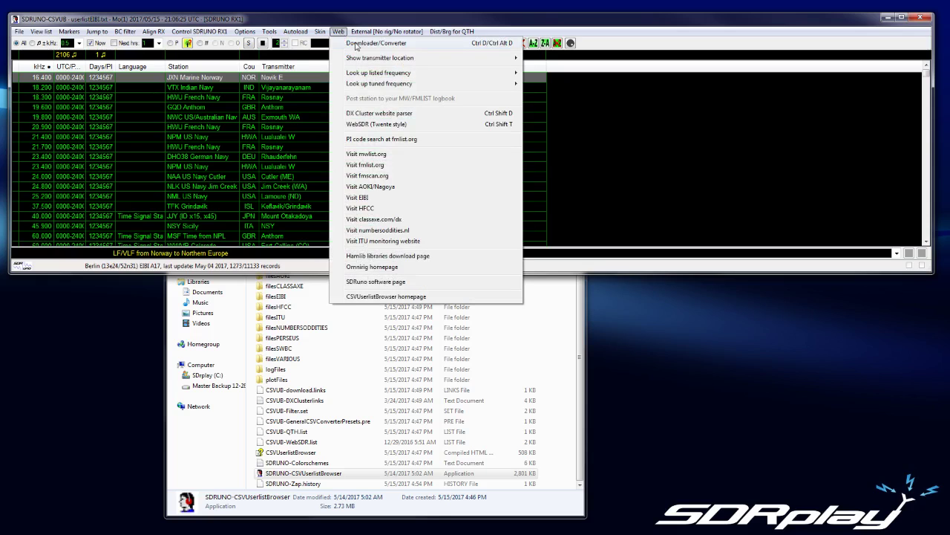
pyautogui.click(358, 44)
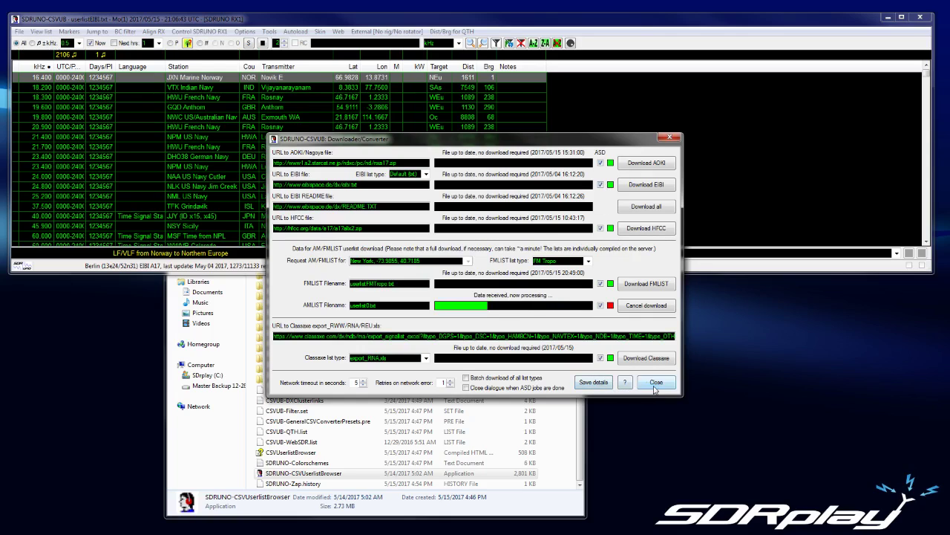
pyautogui.click(656, 384)
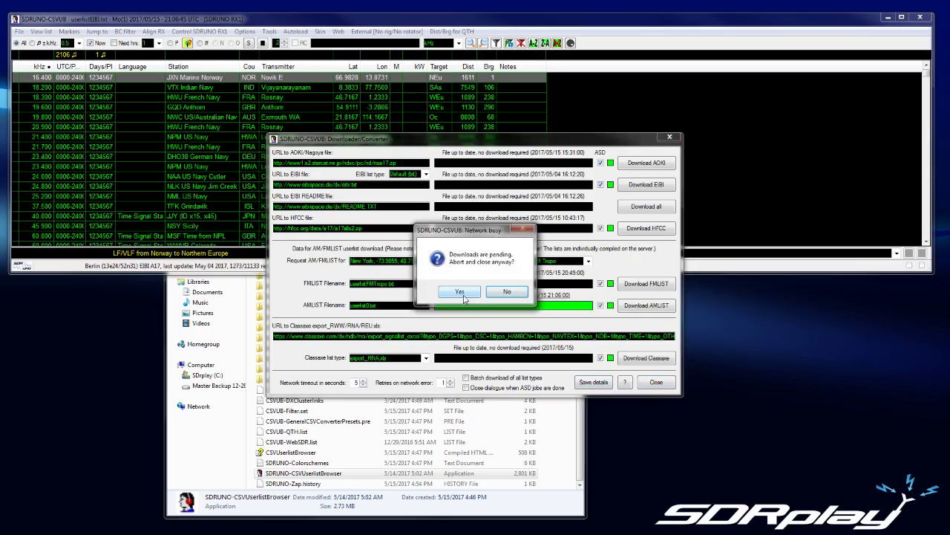
pyautogui.click(460, 291)
pyautogui.click(338, 32)
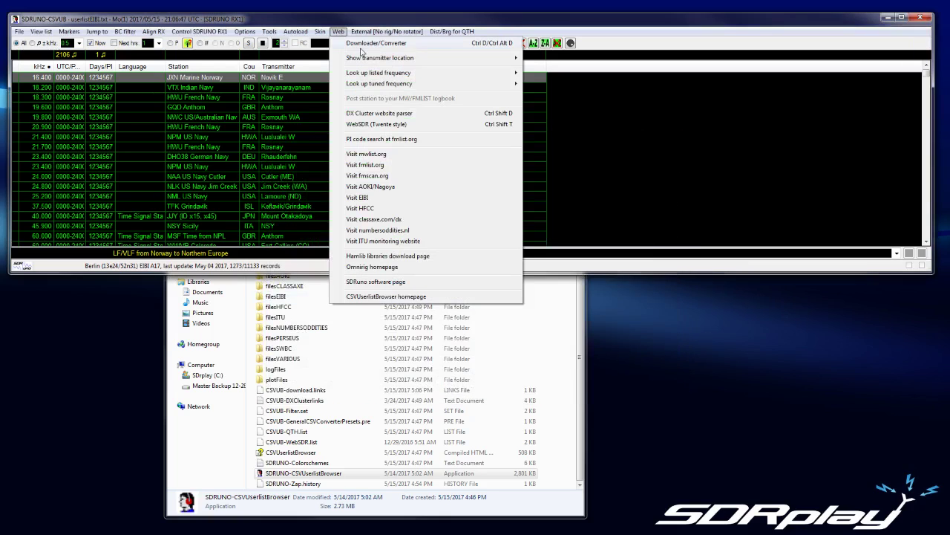
pyautogui.click(362, 43)
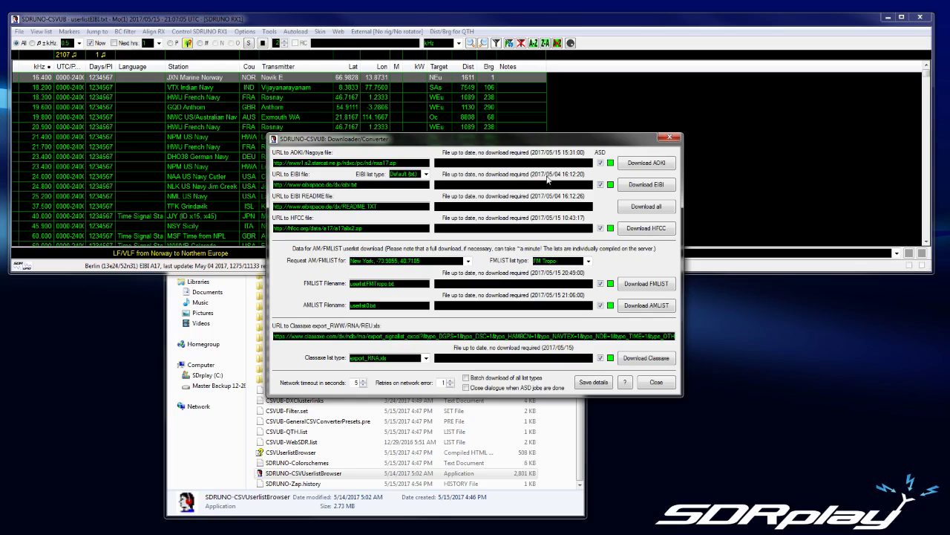
# Close the downloader, import the eibi file from filesEIBI, and toggle the on-air-now filter
pyautogui.click(655, 383)
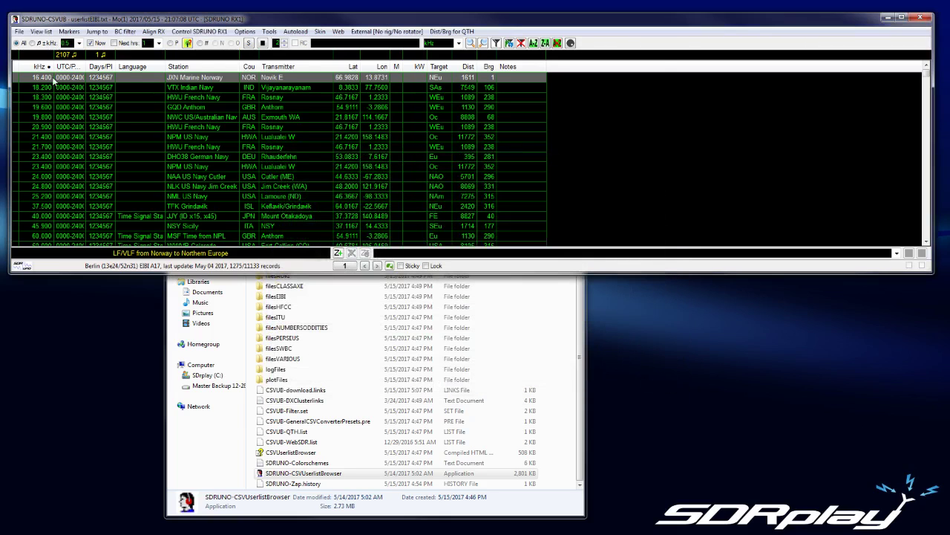
pyautogui.click(20, 33)
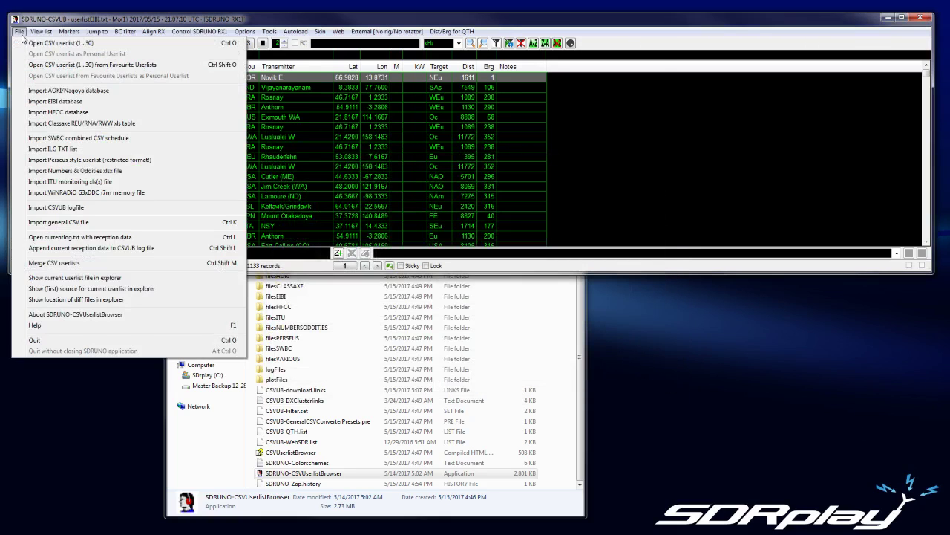
pyautogui.click(57, 102)
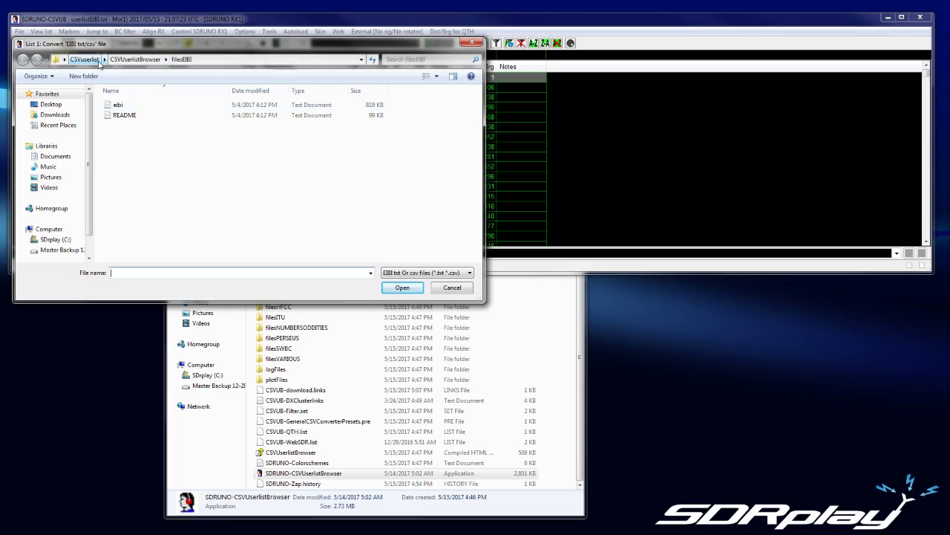
pyautogui.doubleClick(131, 105)
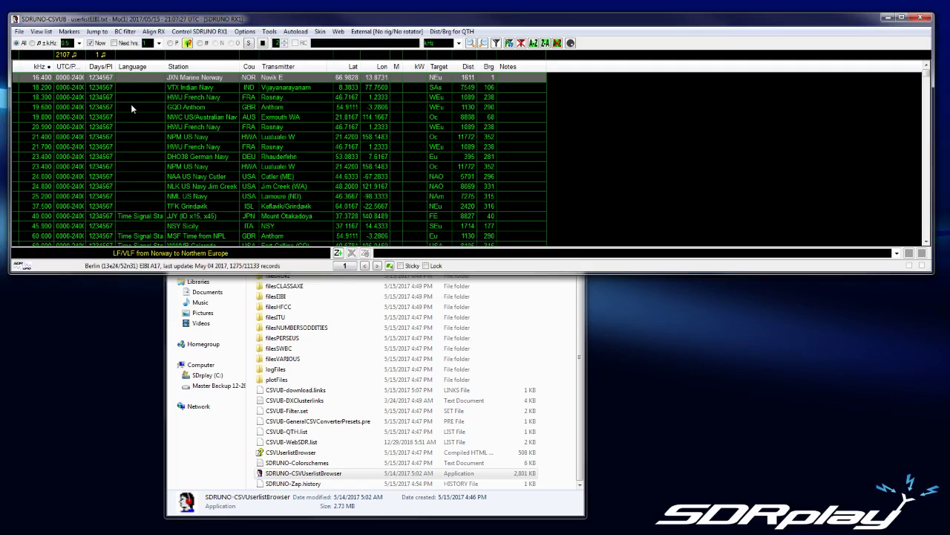
pyautogui.click(90, 43)
# Turn the on-air-now filter back off and apply COM12 - VSPE_SERIAL12 as the link port in Settings
pyautogui.click(90, 43)
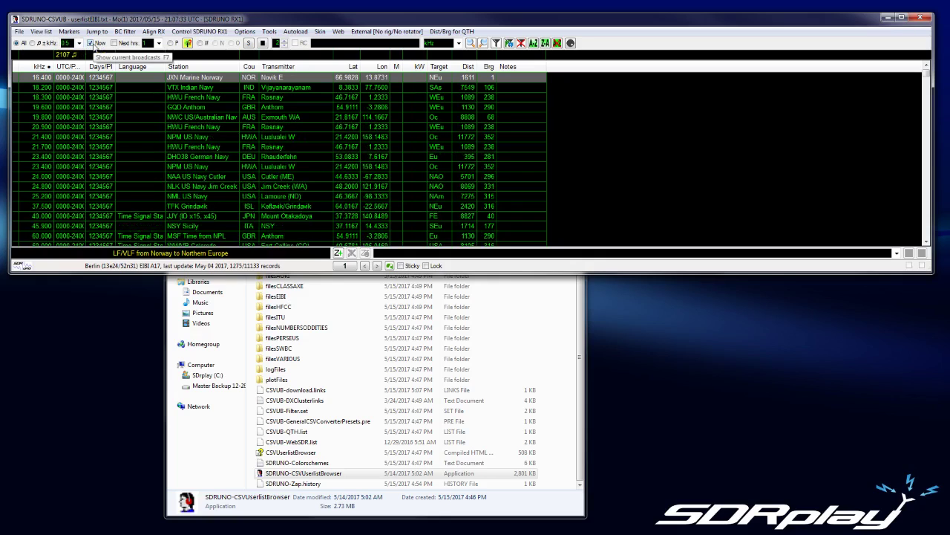
pyautogui.click(246, 32)
pyautogui.click(263, 157)
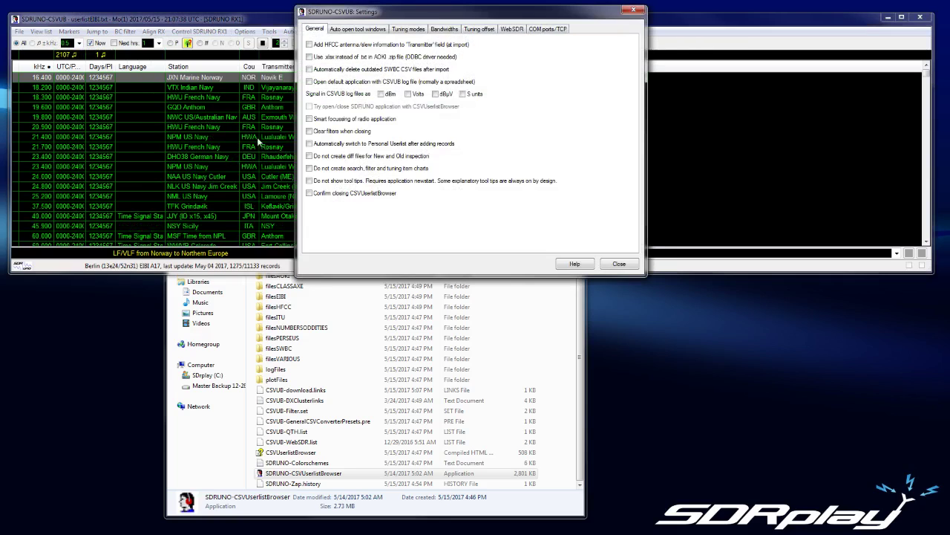
pyautogui.click(532, 30)
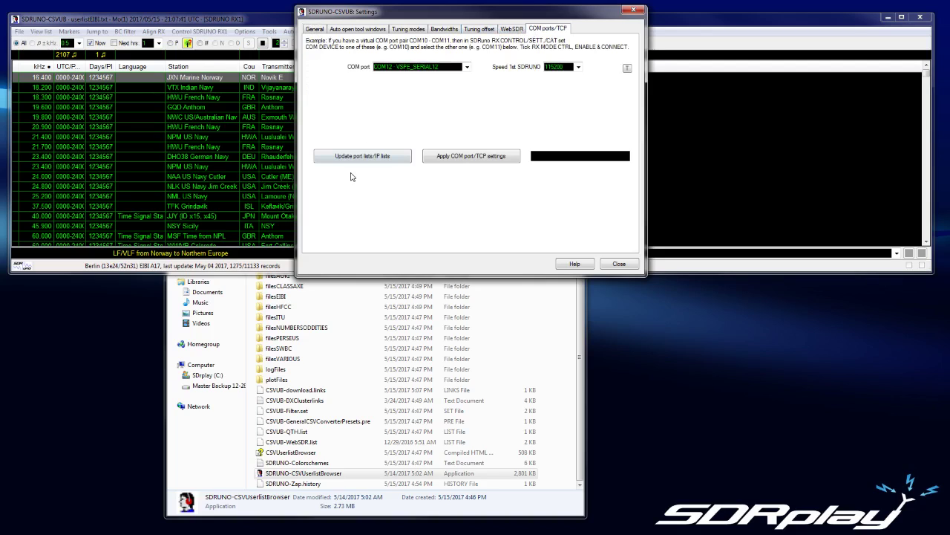
pyautogui.click(354, 161)
pyautogui.click(466, 67)
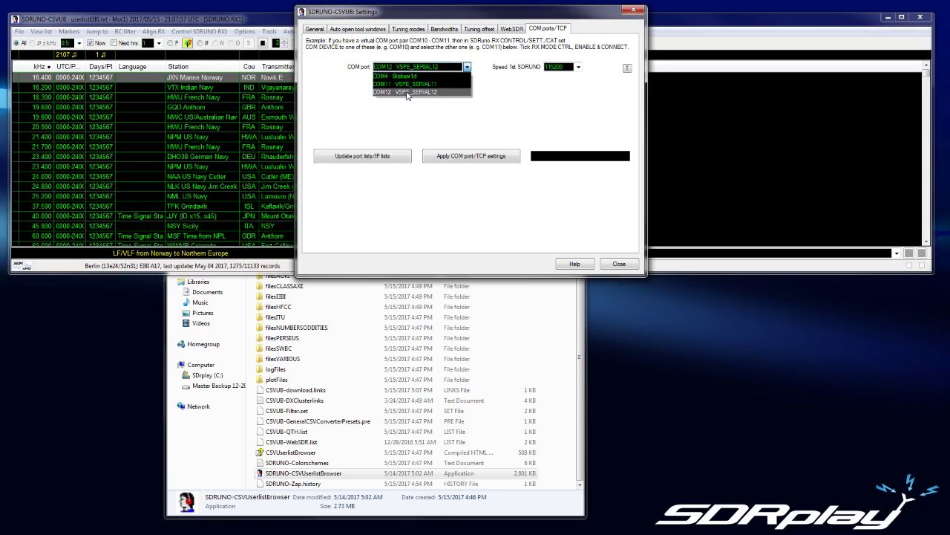
pyautogui.click(407, 92)
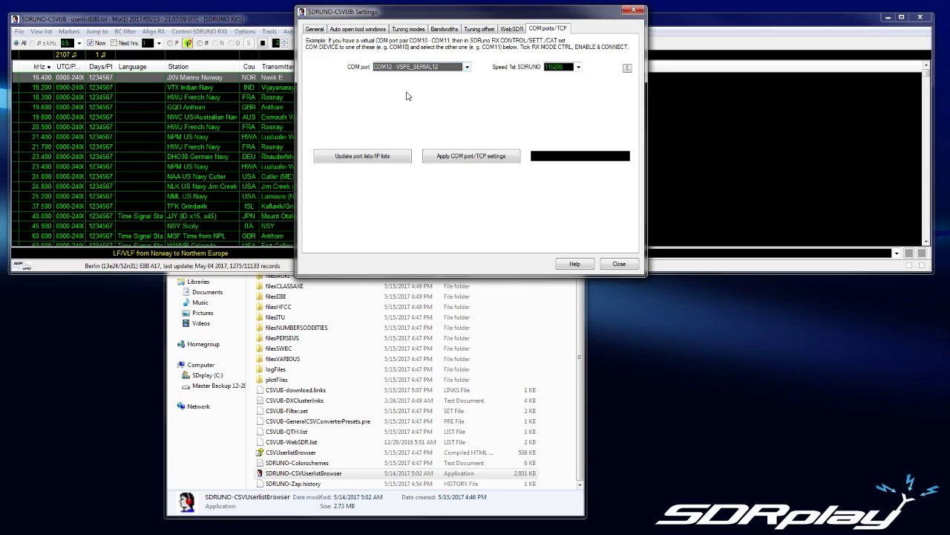
pyautogui.click(464, 157)
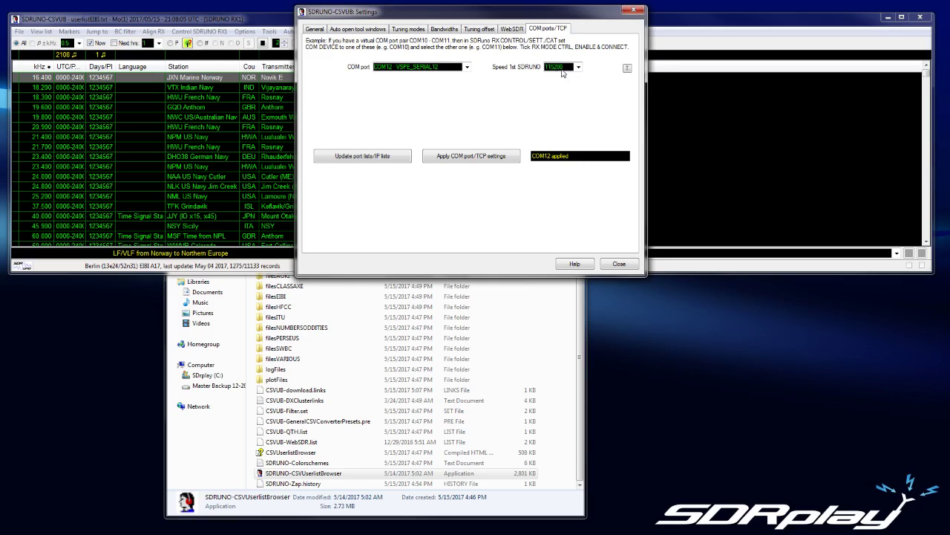
pyautogui.click(616, 264)
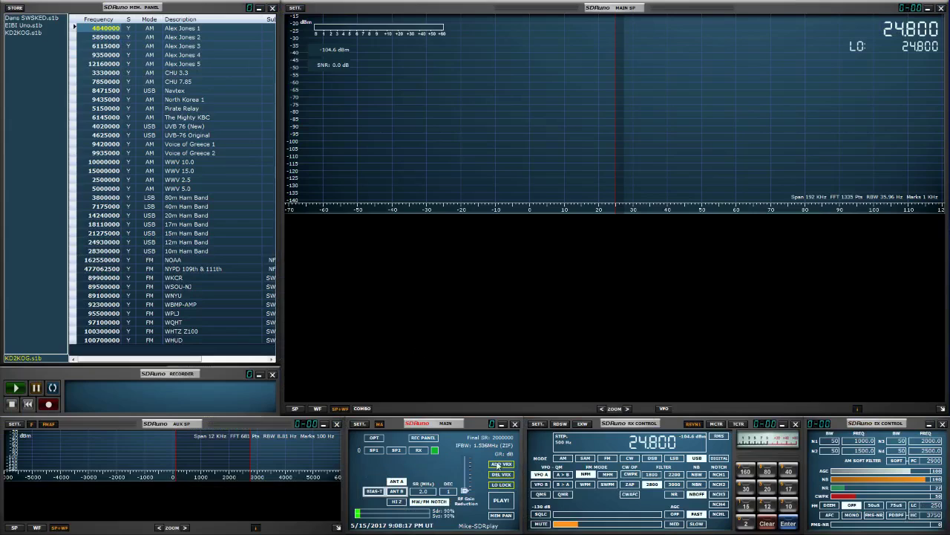
# Keep COM11 for CAT emulation and toggle Enable & Connect off and back on
pyautogui.click(536, 424)
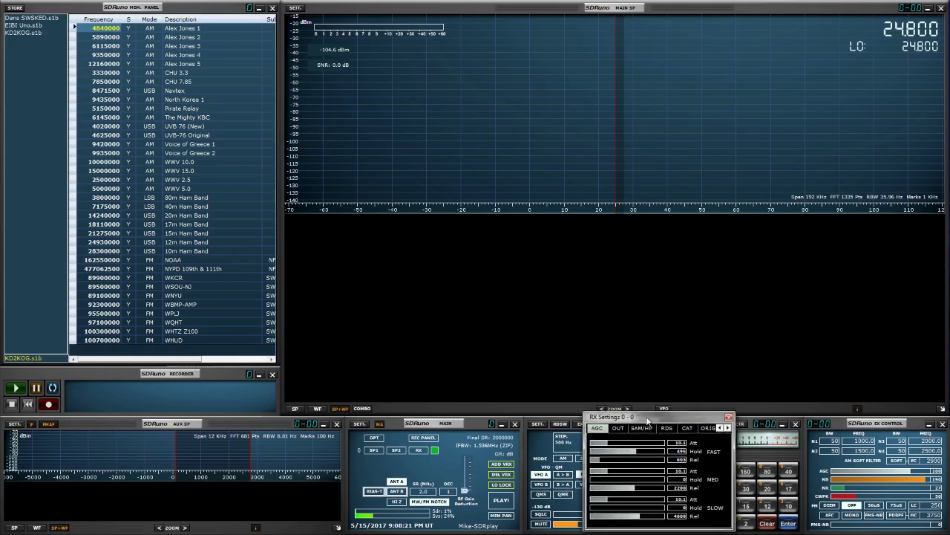
pyautogui.moveTo(647, 420); pyautogui.dragTo(499, 285)
pyautogui.click(540, 293)
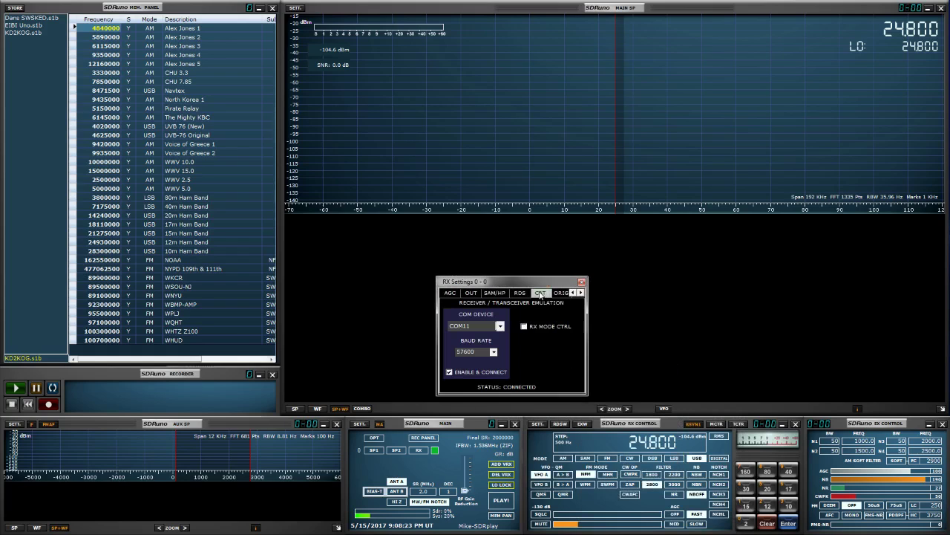
pyautogui.click(500, 326)
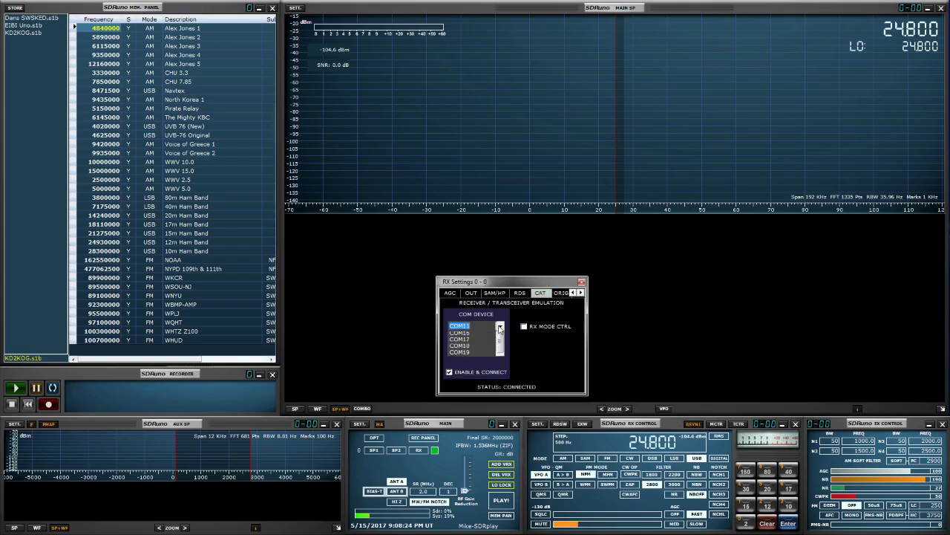
pyautogui.click(467, 335)
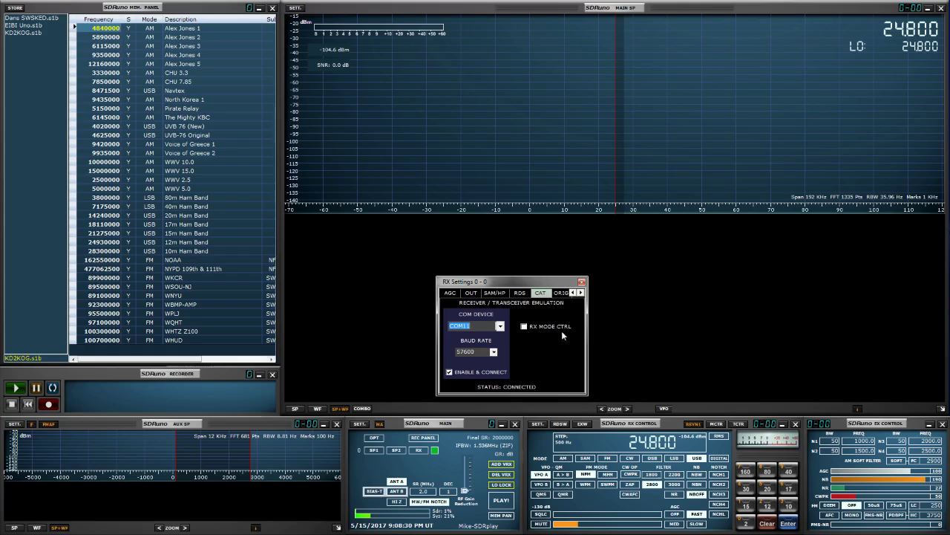
pyautogui.click(469, 374)
pyautogui.click(468, 373)
# Close RX Settings and reload the user's saved workspace
pyautogui.click(581, 282)
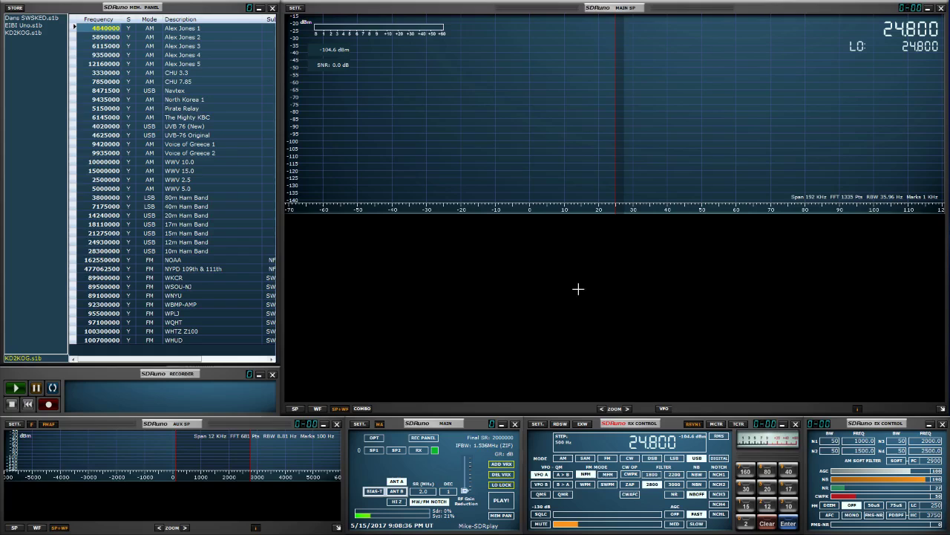
pyautogui.click(487, 525)
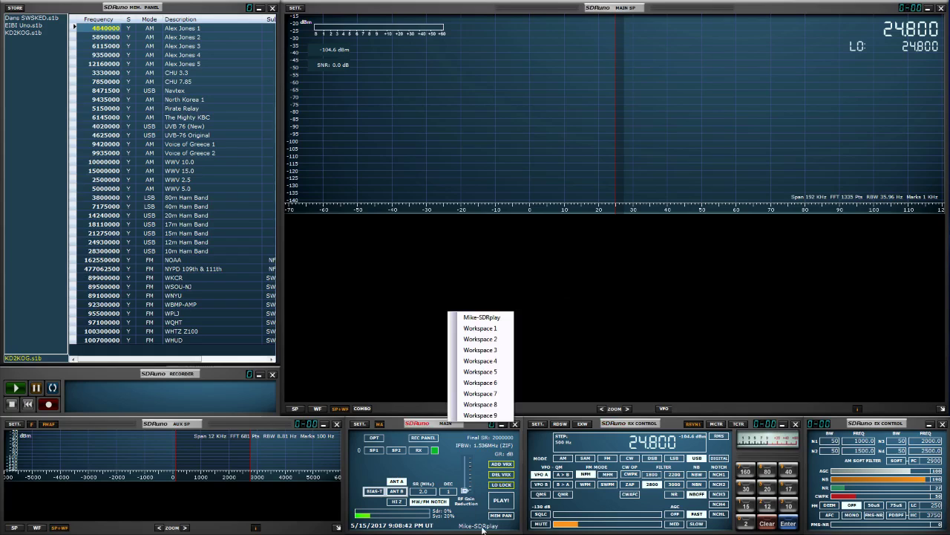
pyautogui.click(473, 318)
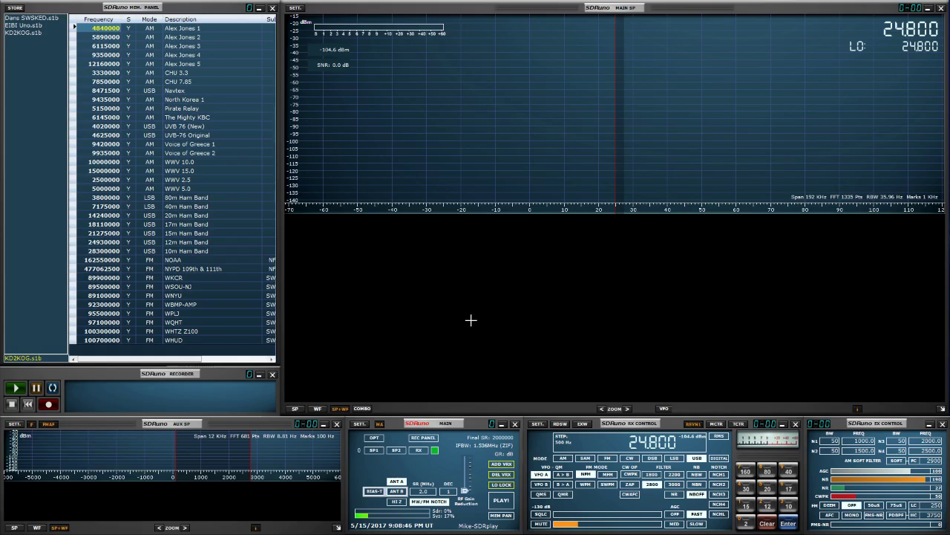
# Uncover the station list, start SDR streaming, and tune to 550 then 658 kHz
pyautogui.click(272, 9)
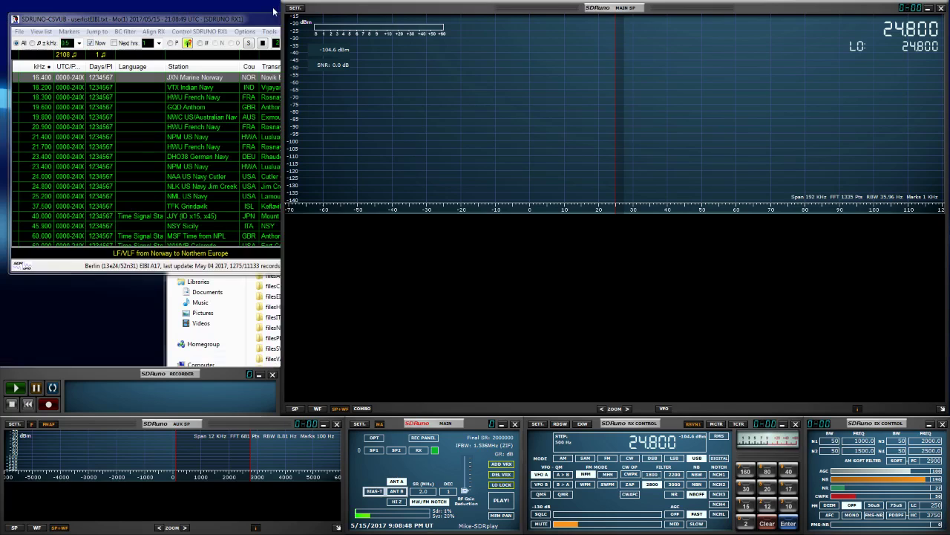
pyautogui.moveTo(325, 3); pyautogui.dragTo(319, 268)
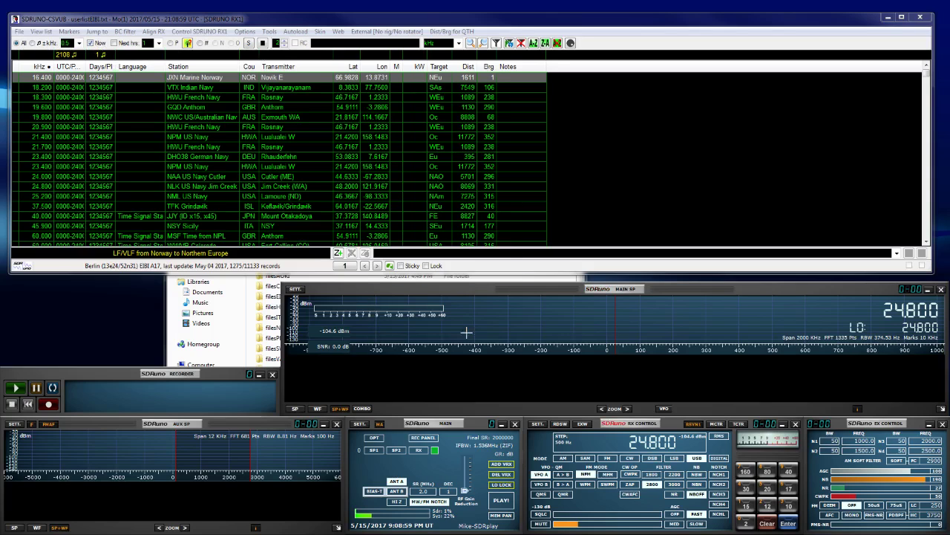
pyautogui.click(790, 319)
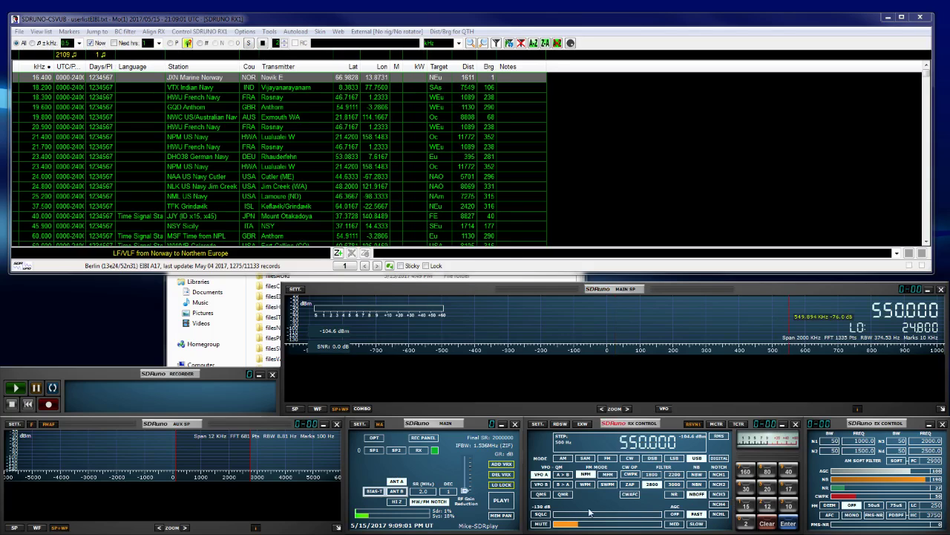
pyautogui.click(496, 508)
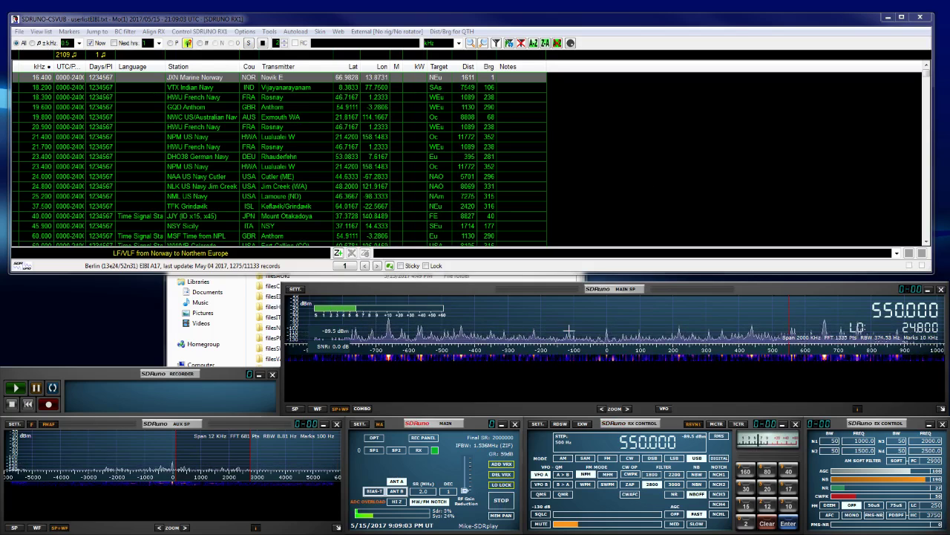
pyautogui.click(824, 321)
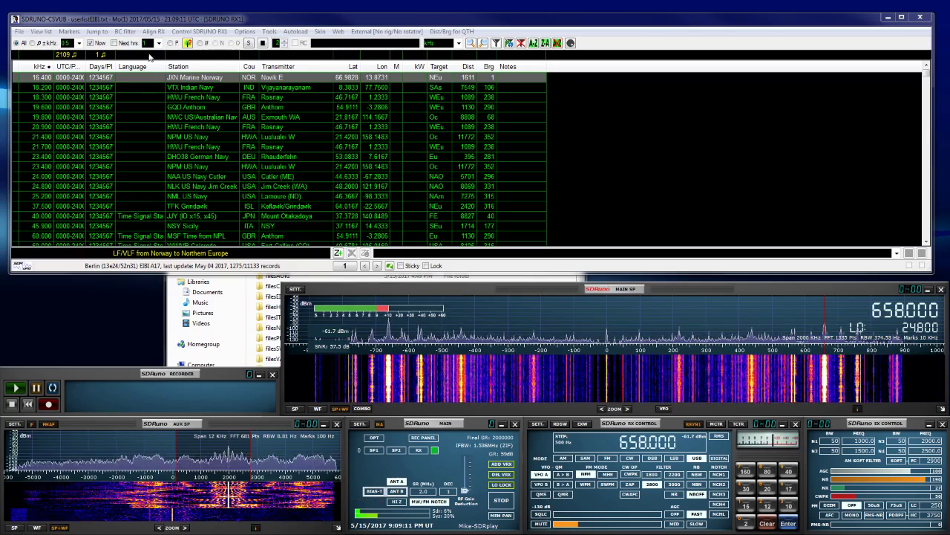
# Enter frequency 2658000 in RX Control, then tune near 9565 kHz and scroll to 9560.000
pyautogui.click(245, 32)
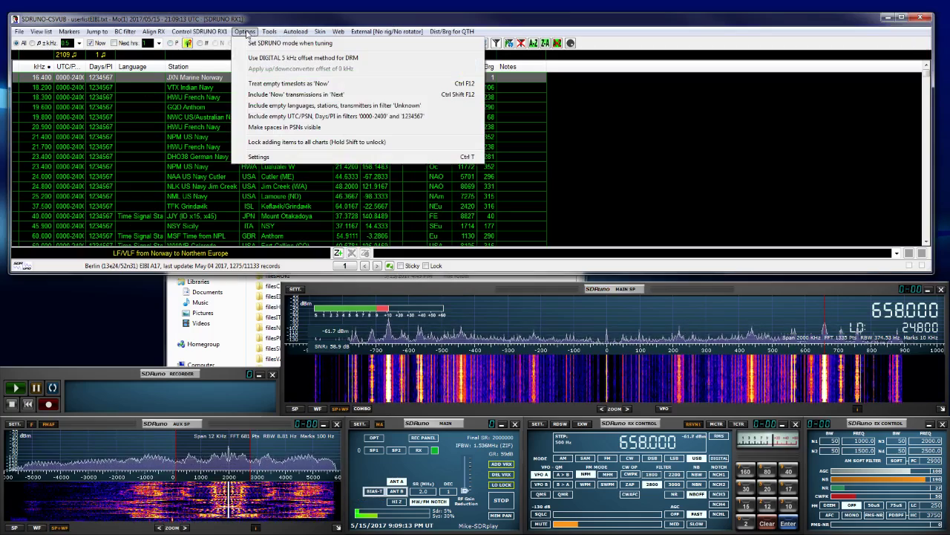
pyautogui.click(42, 33)
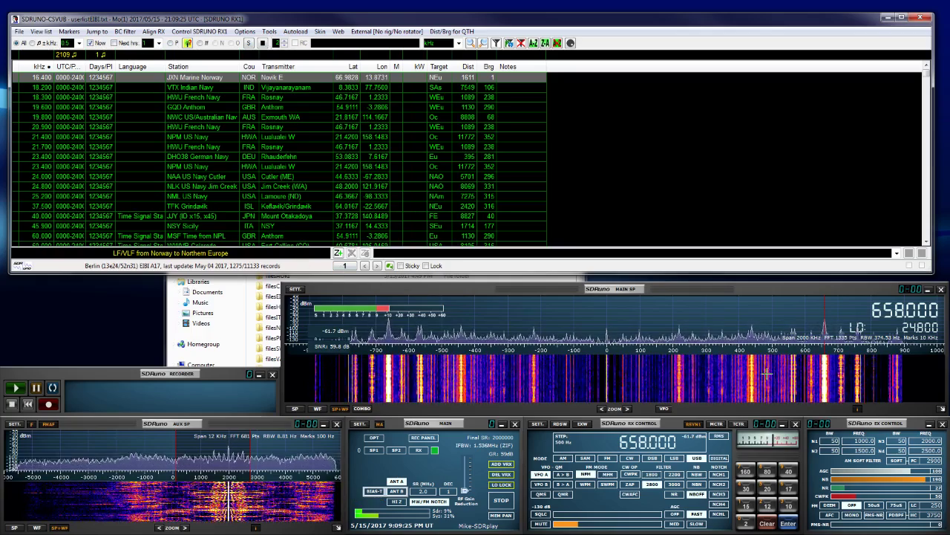
pyautogui.click(617, 446)
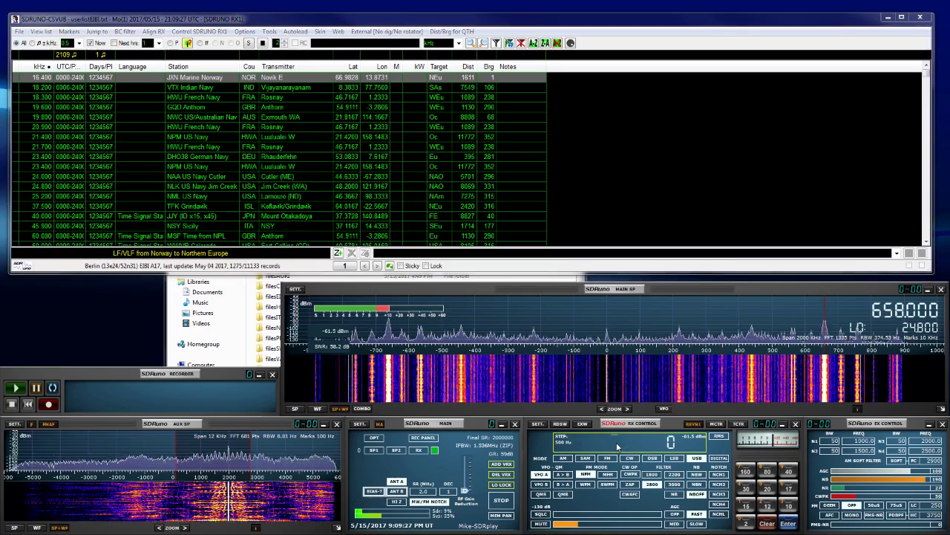
pyautogui.write('2658000')
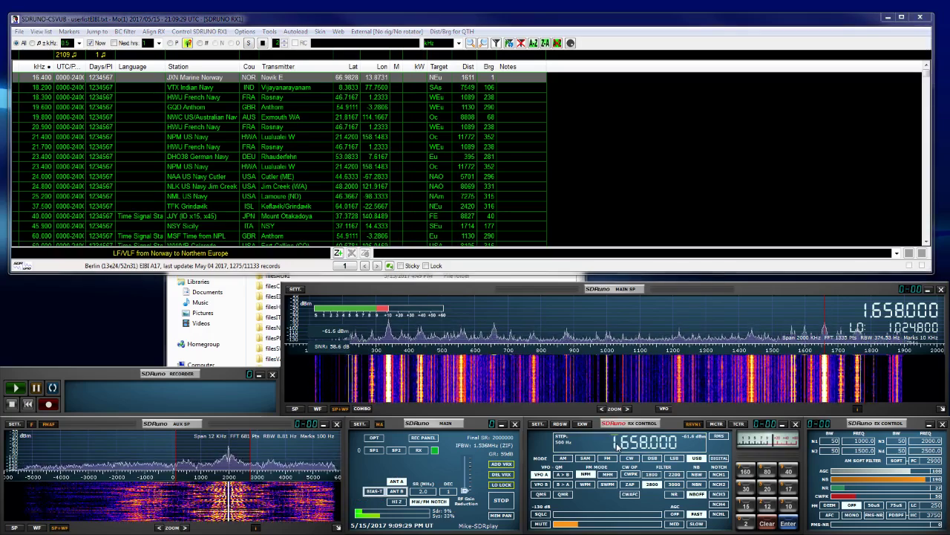
pyautogui.press('Return')
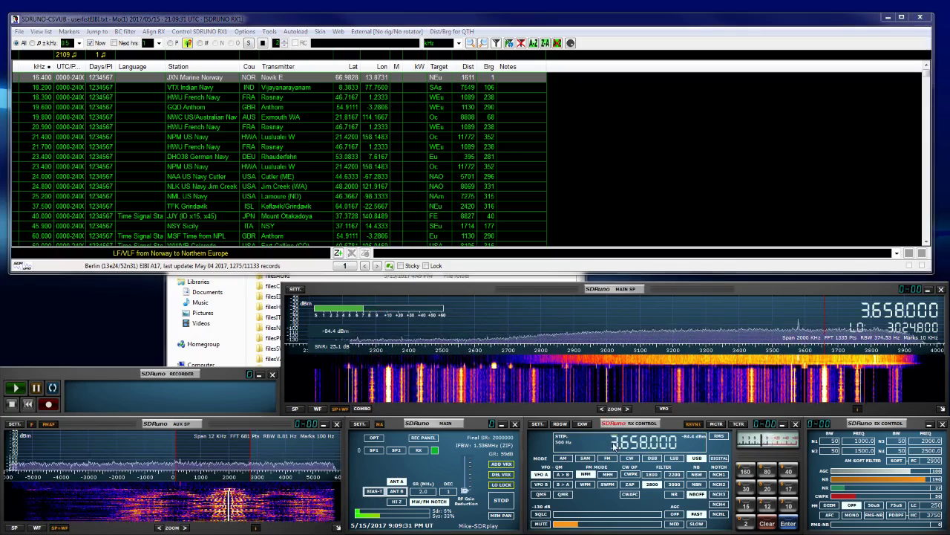
pyautogui.scroll(4, 616, 443)
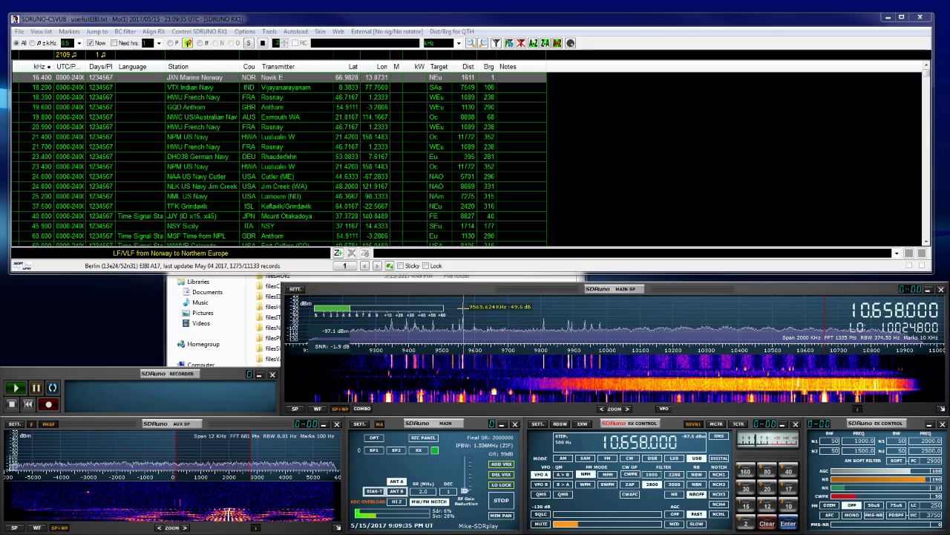
pyautogui.click(463, 306)
pyautogui.scroll(-4, 464, 306)
pyautogui.scroll(-8, 568, 361)
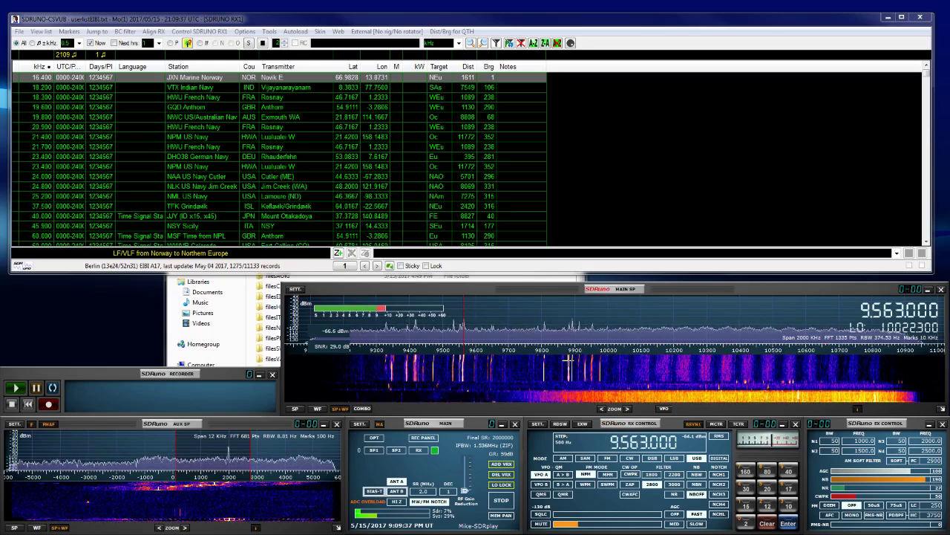
pyautogui.scroll(1, 568, 361)
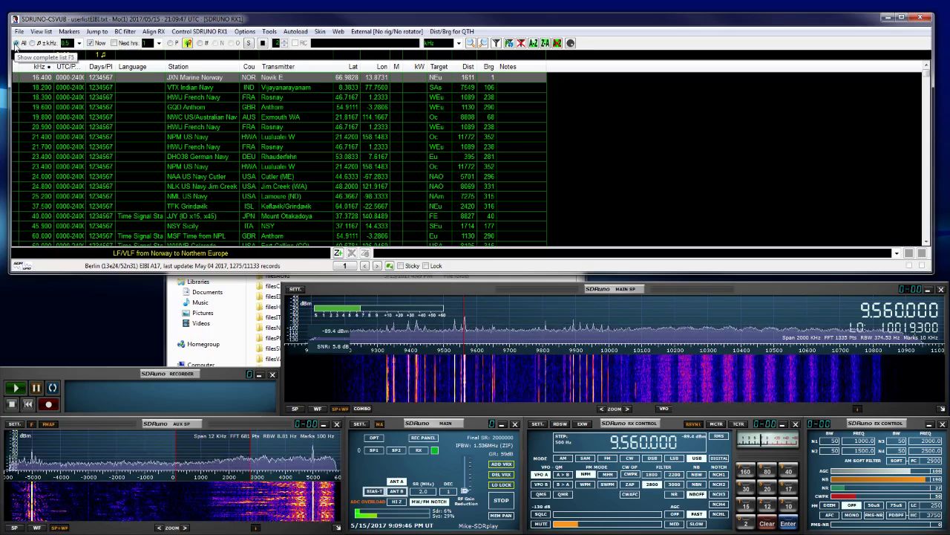
# Show the complete station list in a taller window and bring SDRuno back in front
pyautogui.click(15, 43)
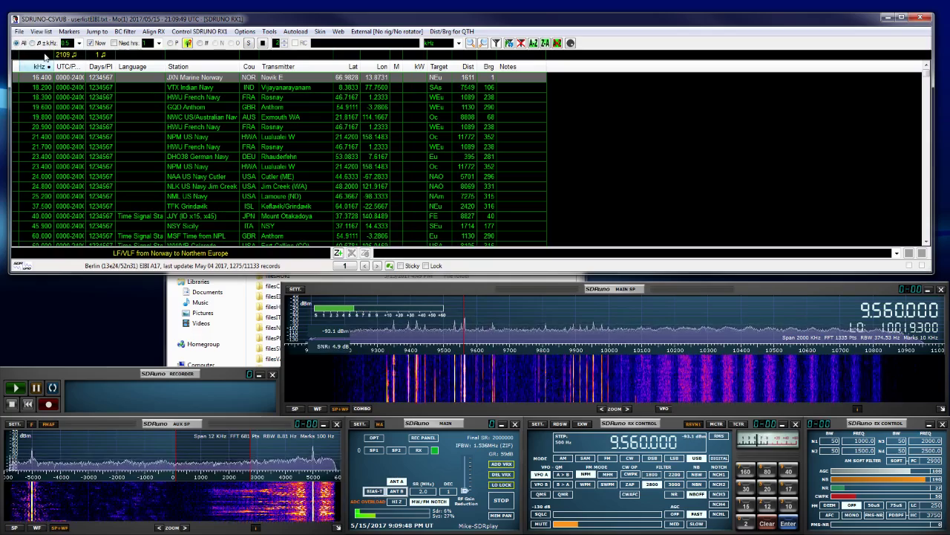
pyautogui.moveTo(107, 274); pyautogui.dragTo(109, 462)
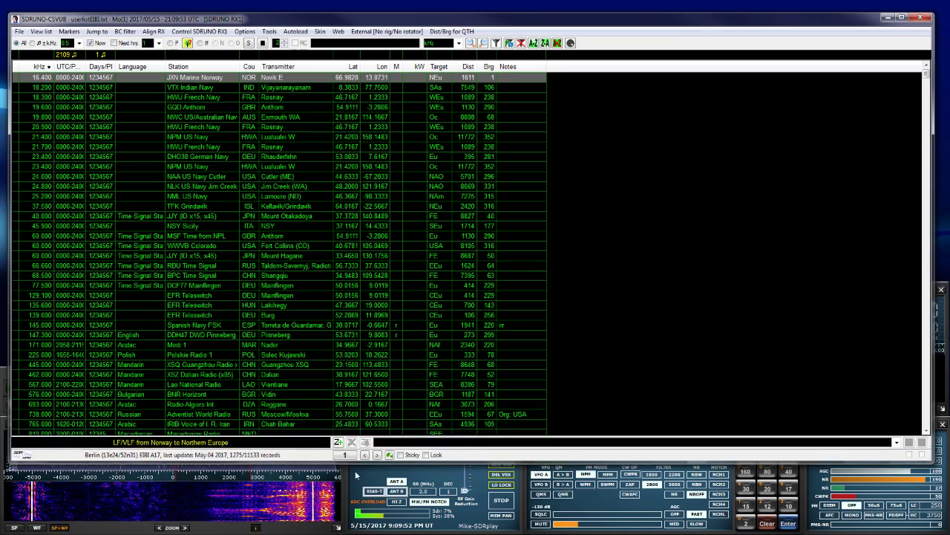
pyautogui.click(475, 482)
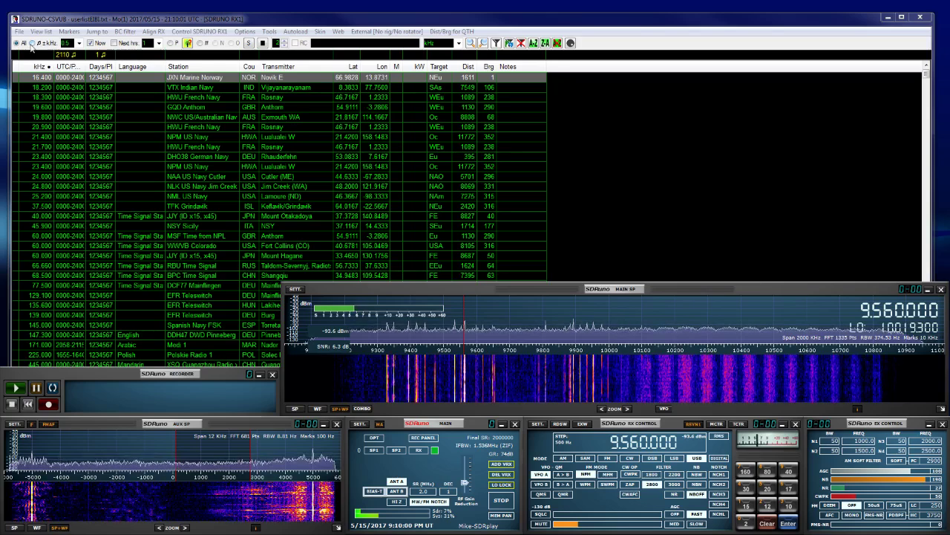
# Switch the list to Track mode, shorten it, and tune SDRuno to 9475 then 9895 kHz in AM
pyautogui.click(31, 43)
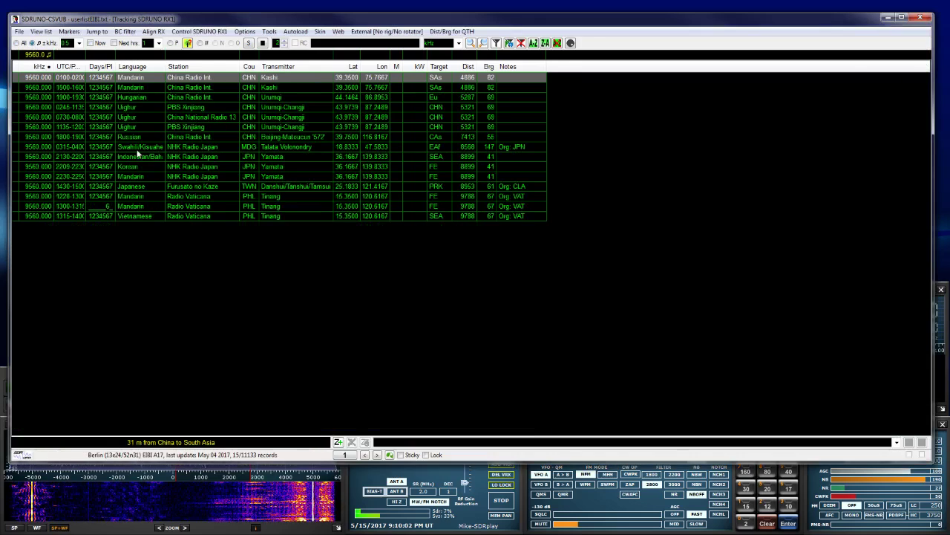
pyautogui.moveTo(496, 460); pyautogui.dragTo(497, 262)
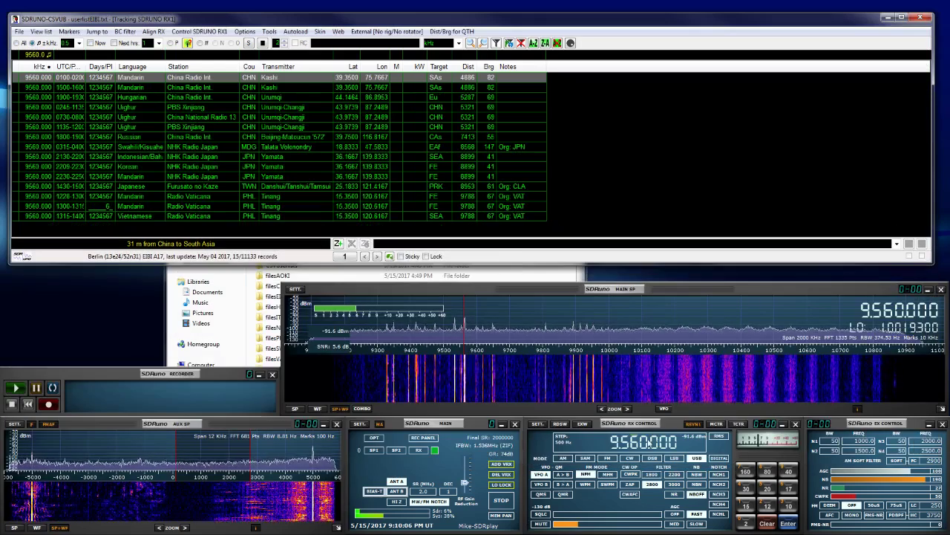
pyautogui.click(435, 387)
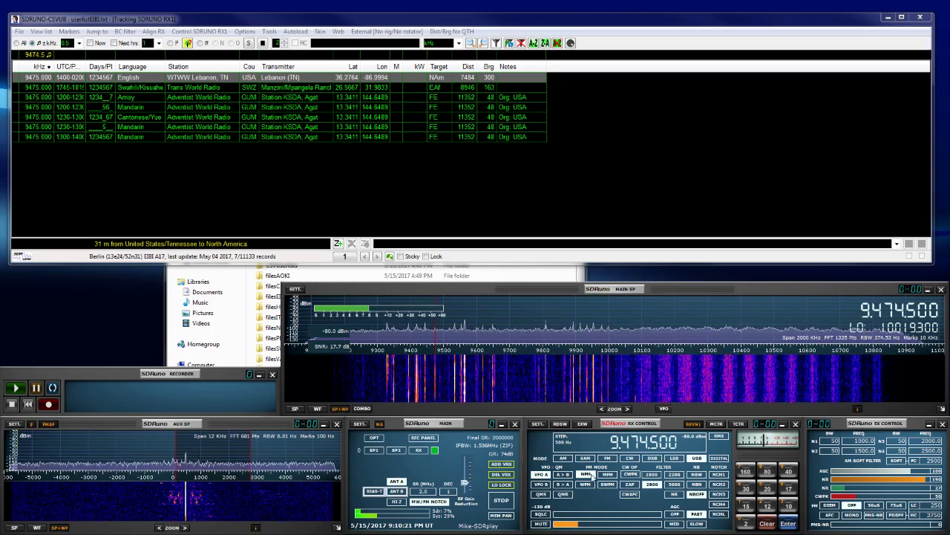
pyautogui.click(564, 458)
pyautogui.scroll(1, 283, 448)
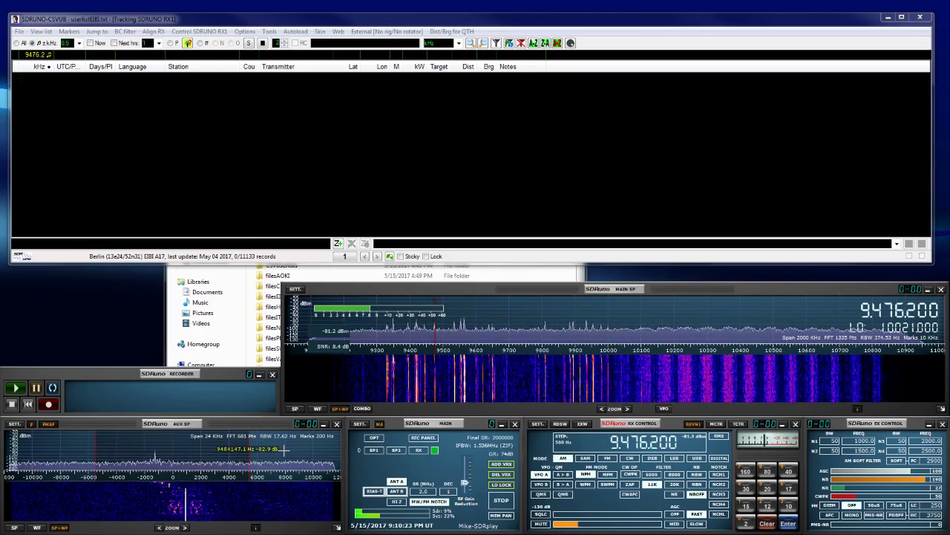
pyautogui.scroll(-4, 283, 449)
pyautogui.scroll(1, 283, 449)
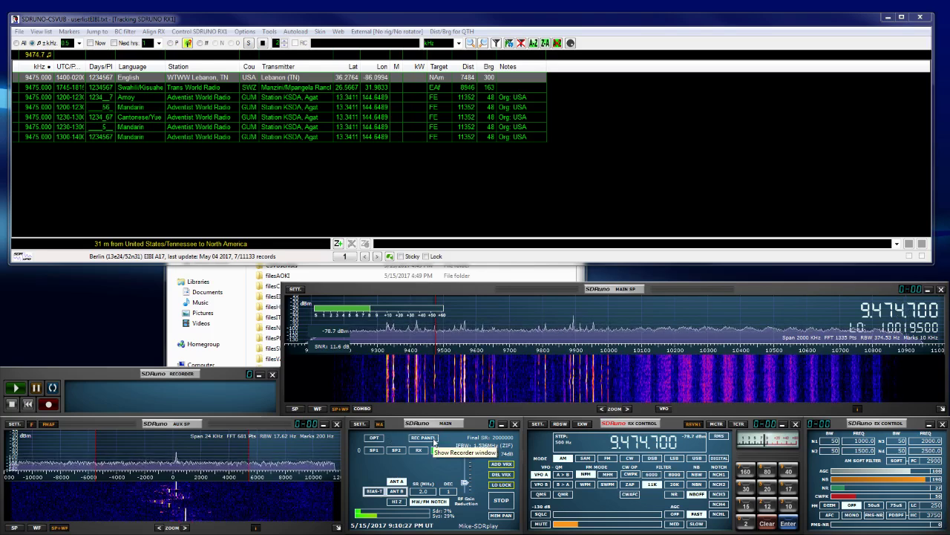
pyautogui.click(572, 378)
pyautogui.scroll(3, 648, 441)
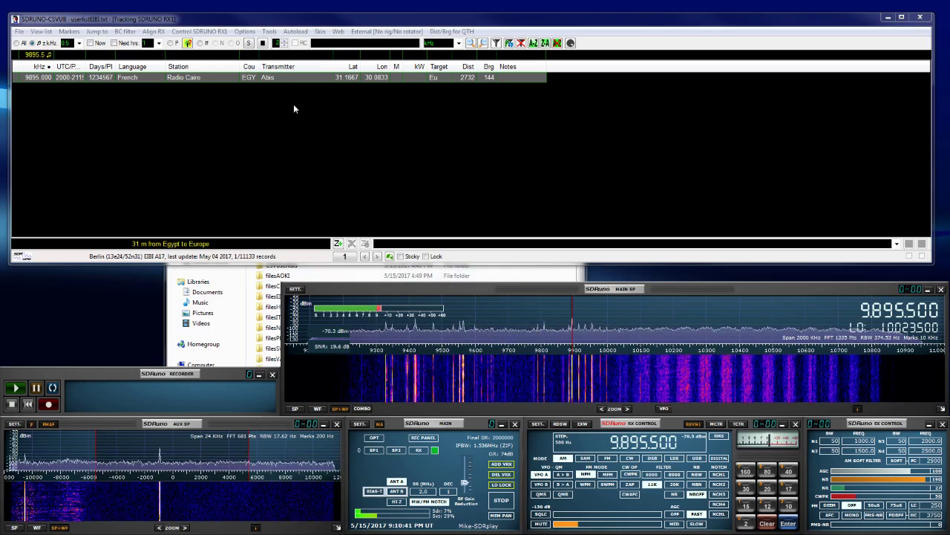
# Open the QTH manager and clear the sample QTH longitudes and latitudes
pyautogui.click(244, 32)
pyautogui.moveTo(270, 33)
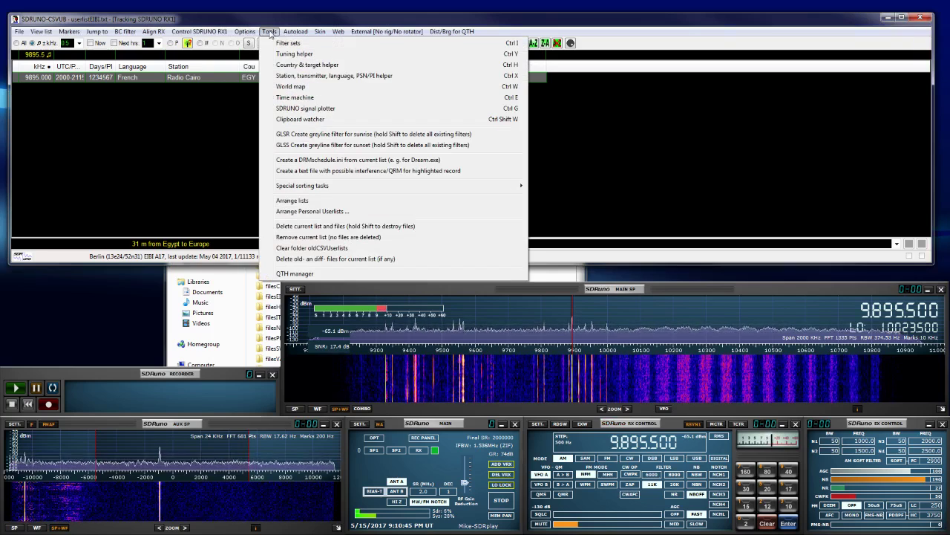
pyautogui.click(295, 273)
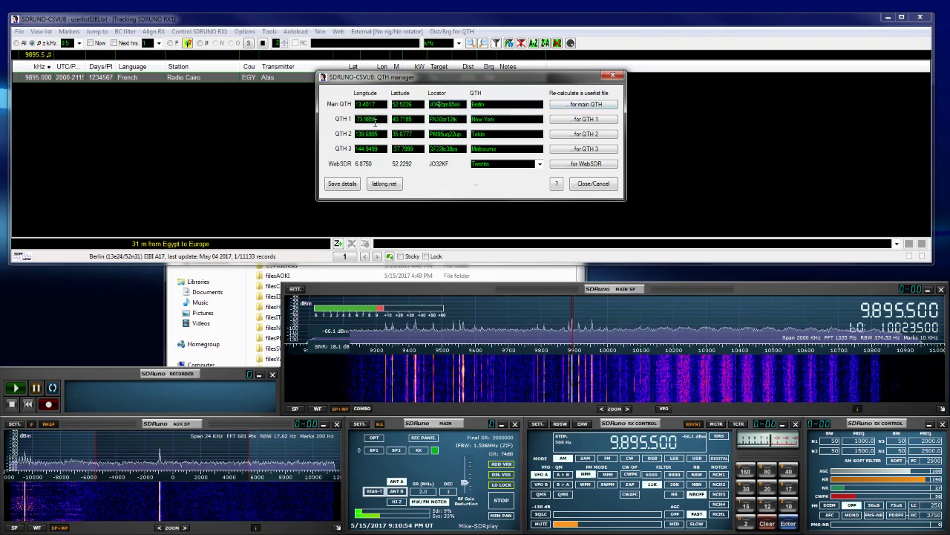
pyautogui.moveTo(384, 119); pyautogui.dragTo(334, 123)
pyautogui.press('Delete')
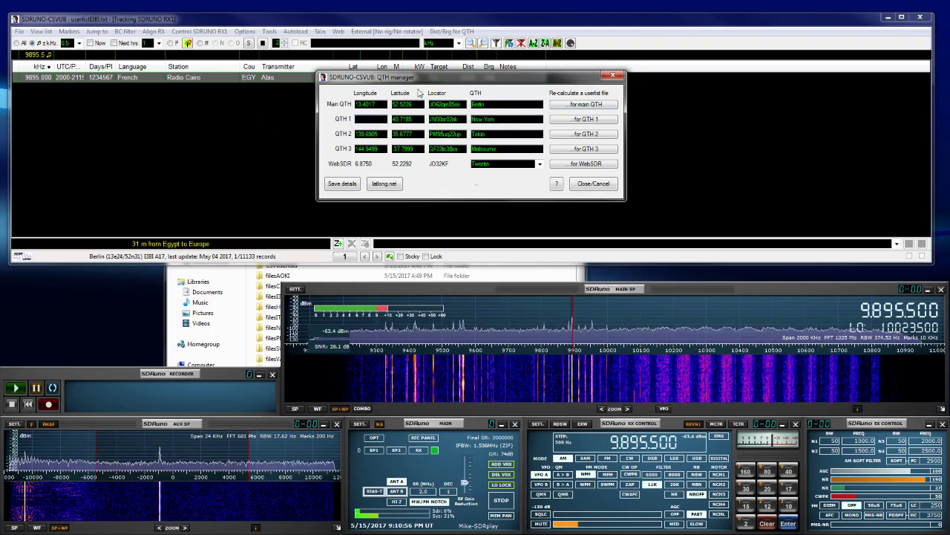
pyautogui.moveTo(386, 134); pyautogui.dragTo(355, 149)
pyautogui.press('Delete')
pyautogui.press('Delete')
pyautogui.moveTo(425, 104); pyautogui.dragTo(392, 119)
pyautogui.press('Delete')
pyautogui.press('Delete')
pyautogui.press('Delete')
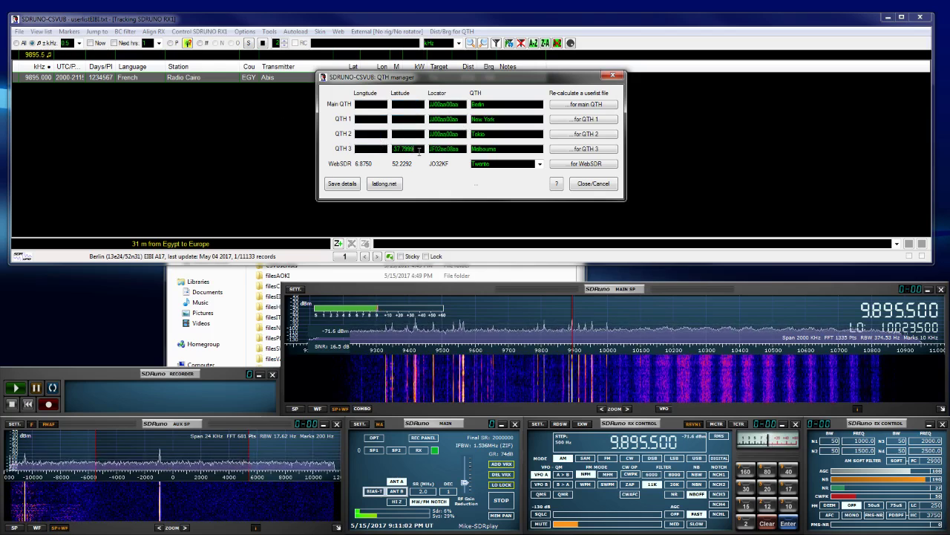
pyautogui.moveTo(420, 149); pyautogui.dragTo(355, 149)
# Clear the sample QTH names, including Berlin, and all QTH locators
pyautogui.press('Delete')
pyautogui.click(476, 104)
pyautogui.doubleClick(479, 104)
pyautogui.press('Delete')
pyautogui.moveTo(505, 119); pyautogui.dragTo(471, 149)
pyautogui.press('Delete')
pyautogui.press('Delete')
pyautogui.press('Delete')
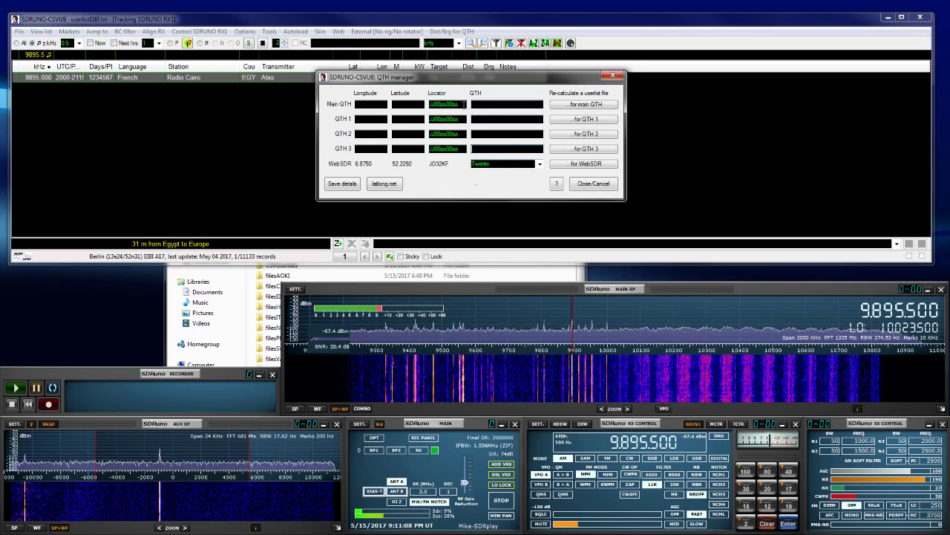
pyautogui.press('Delete')
pyautogui.moveTo(465, 104); pyautogui.dragTo(312, 133)
pyautogui.press('Delete')
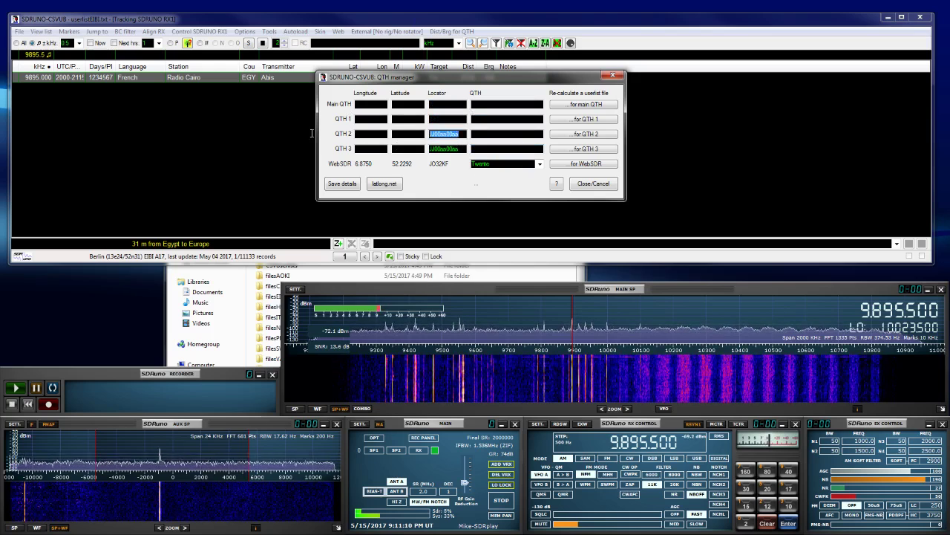
pyautogui.press('Delete')
pyautogui.moveTo(462, 149); pyautogui.dragTo(429, 148)
pyautogui.press('Delete')
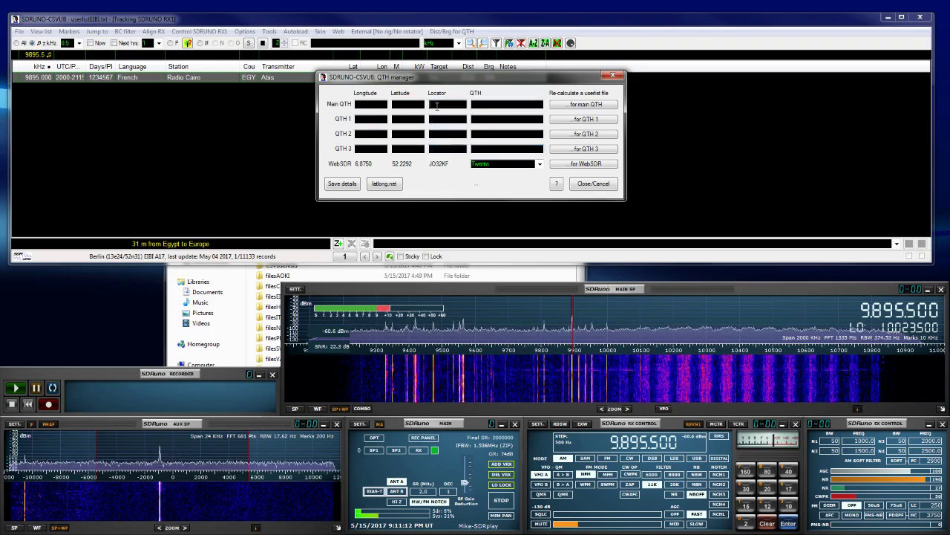
# Enter Main QTH locator FN30ce and your callsign, then convert and save userlistEIBI for it
pyautogui.click(447, 104)
pyautogui.write('FN30cs')
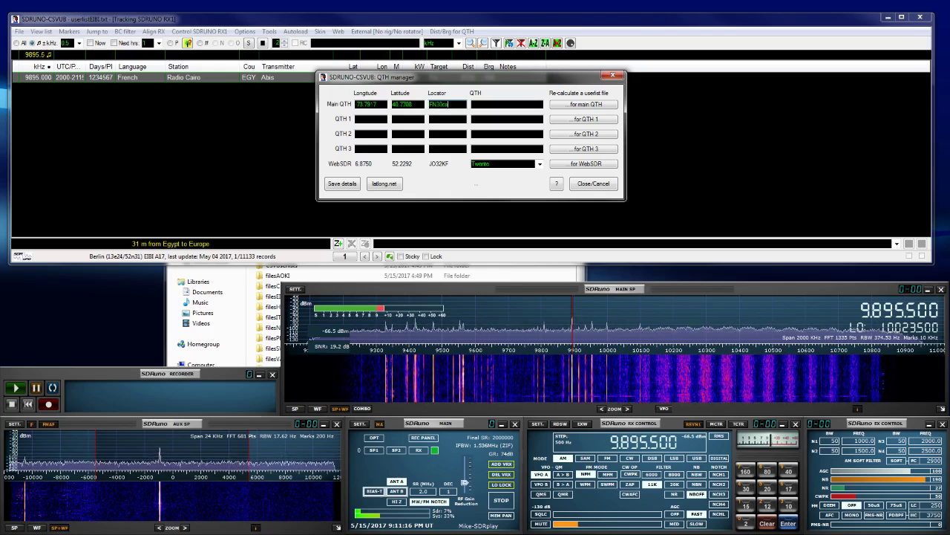
pyautogui.click(496, 104)
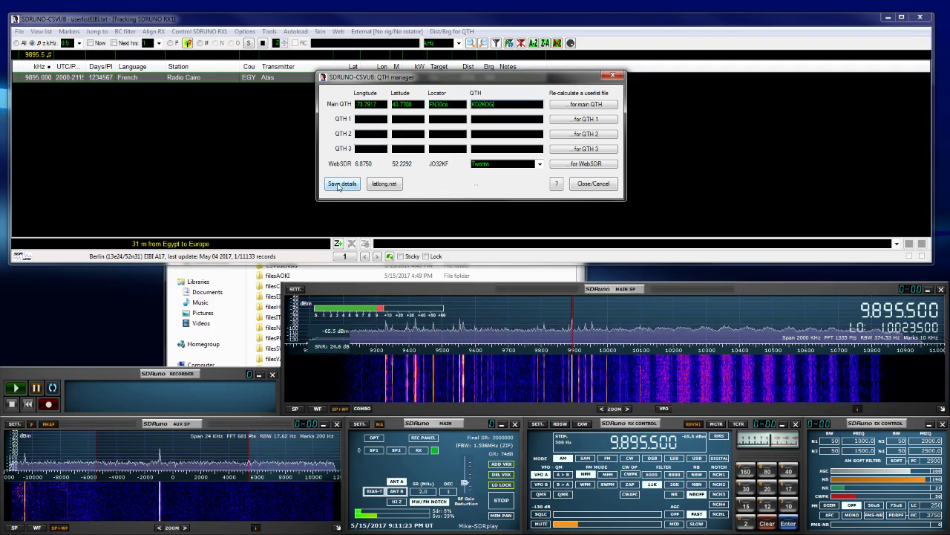
pyautogui.click(575, 107)
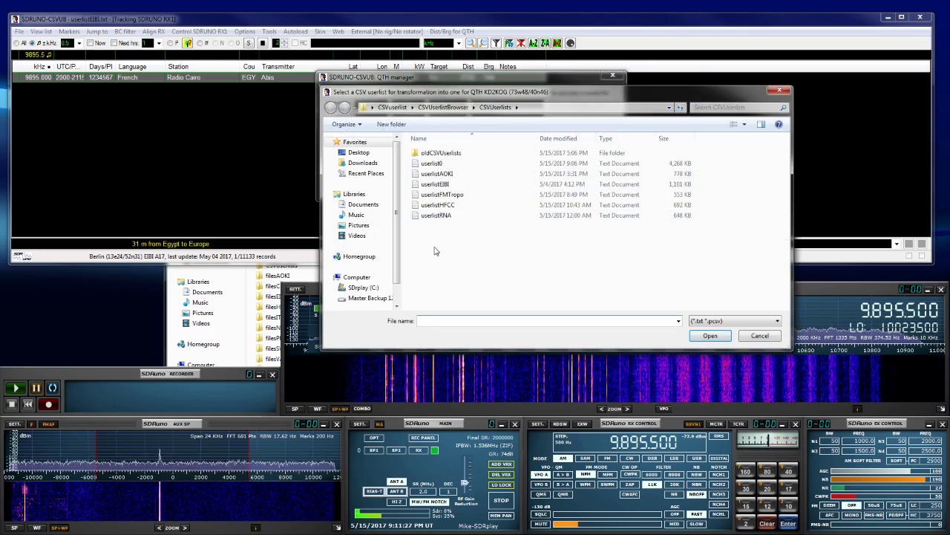
pyautogui.doubleClick(435, 184)
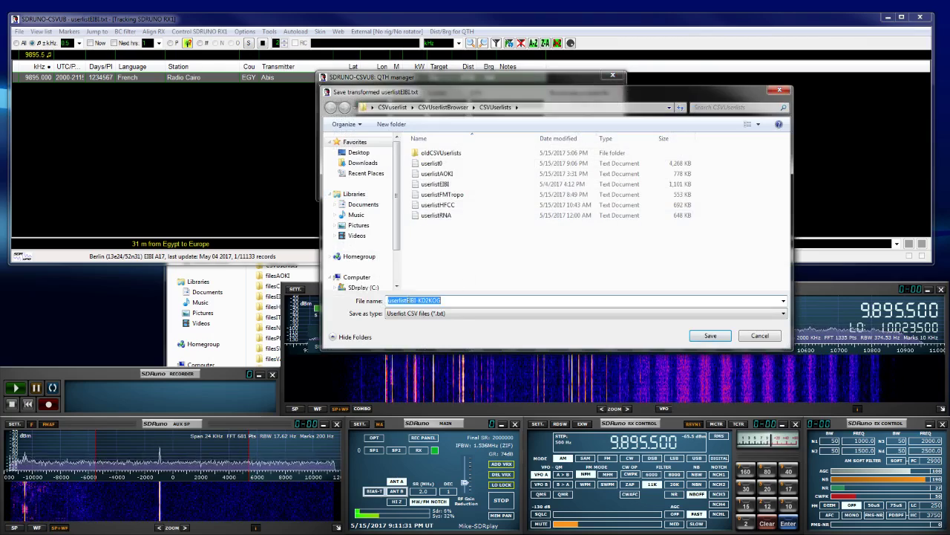
pyautogui.click(704, 337)
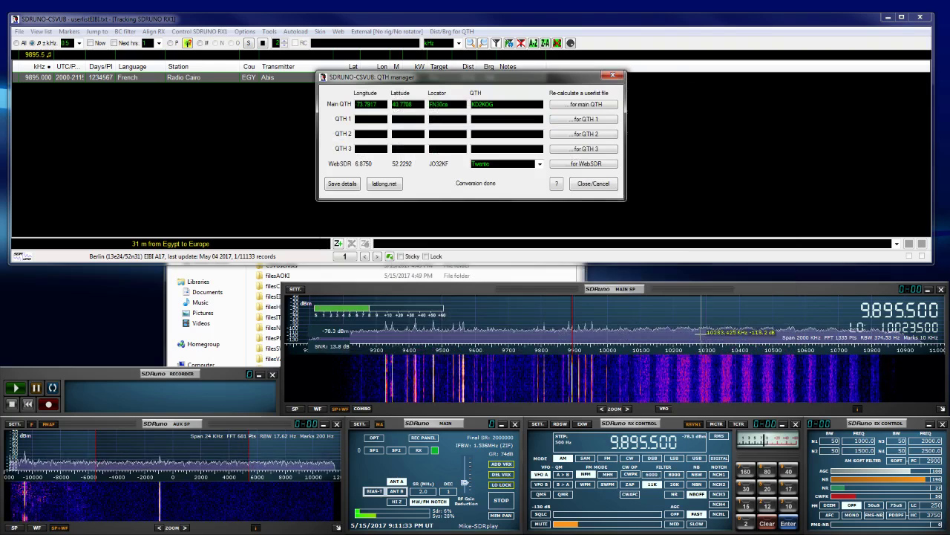
pyautogui.click(347, 186)
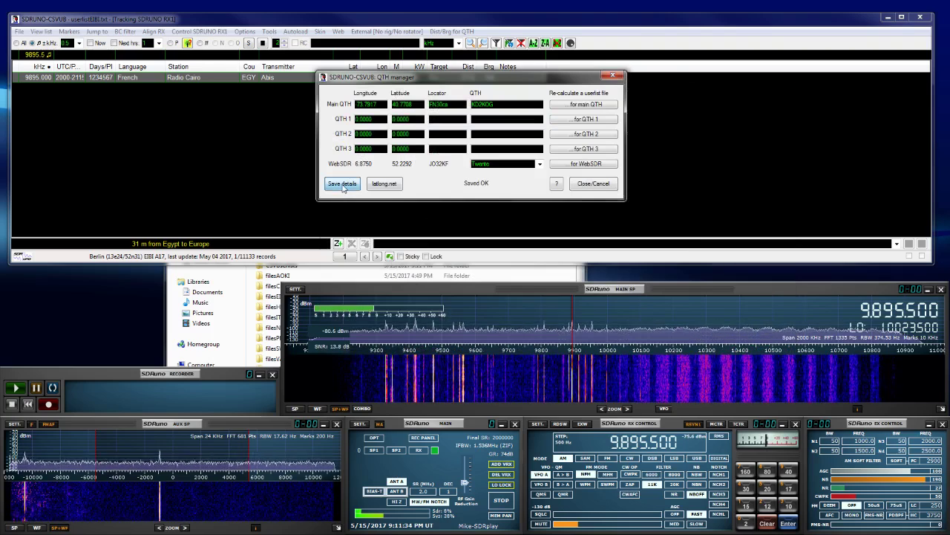
pyautogui.click(594, 184)
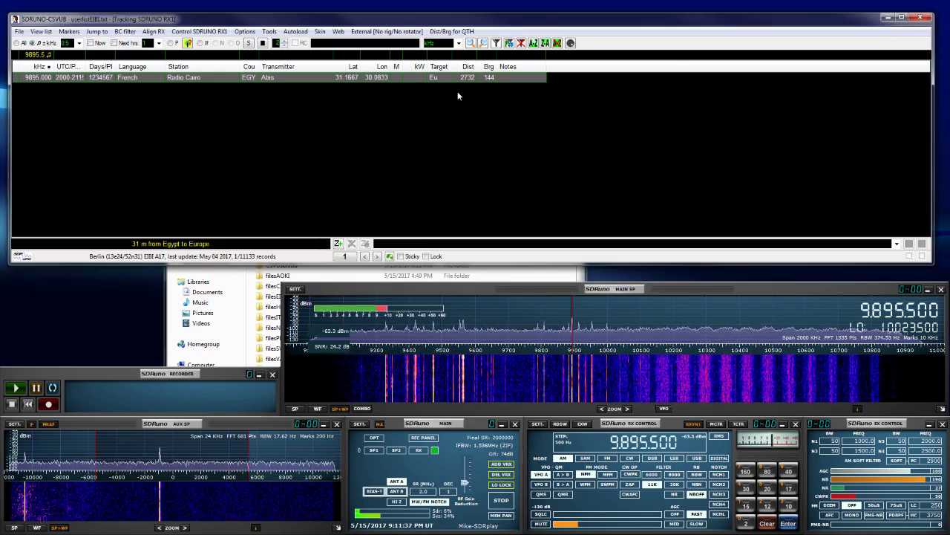
# Quit SDRUNO-CSVUserlistBrowser and relaunch it from the program folder
pyautogui.click(449, 33)
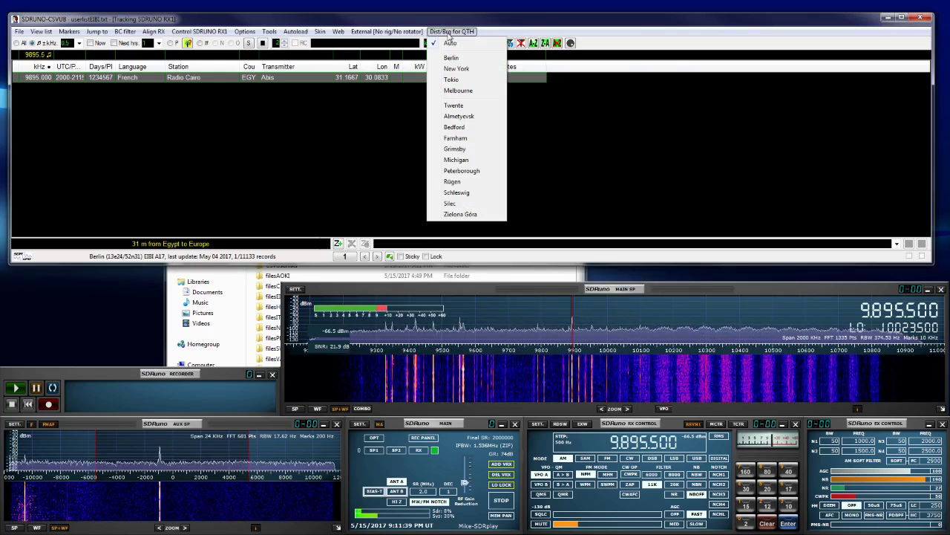
pyautogui.click(198, 107)
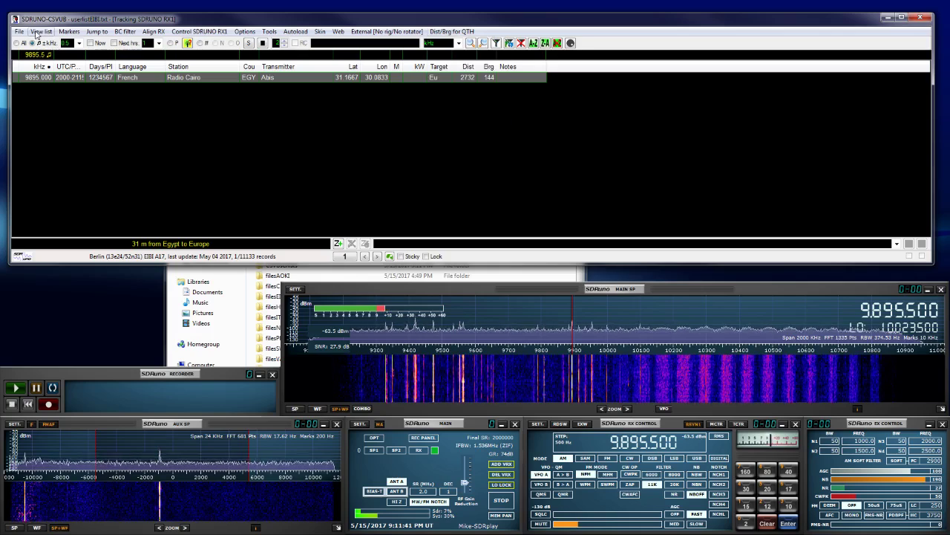
pyautogui.click(17, 31)
pyautogui.click(44, 340)
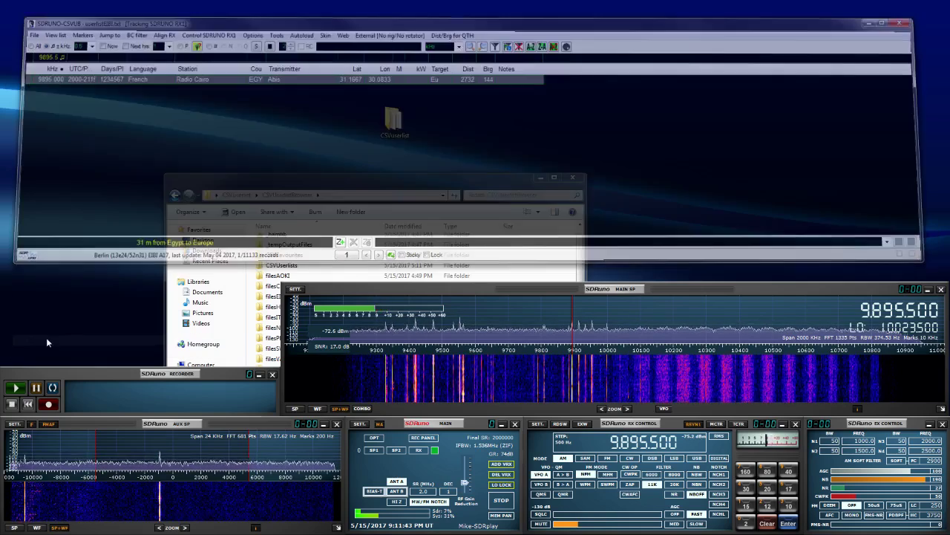
pyautogui.moveTo(300, 177); pyautogui.dragTo(273, 38)
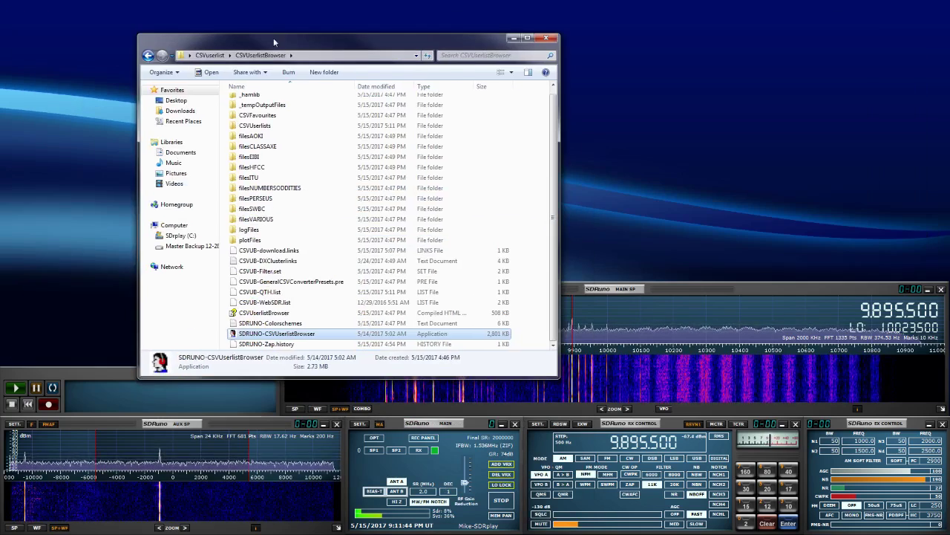
pyautogui.doubleClick(266, 335)
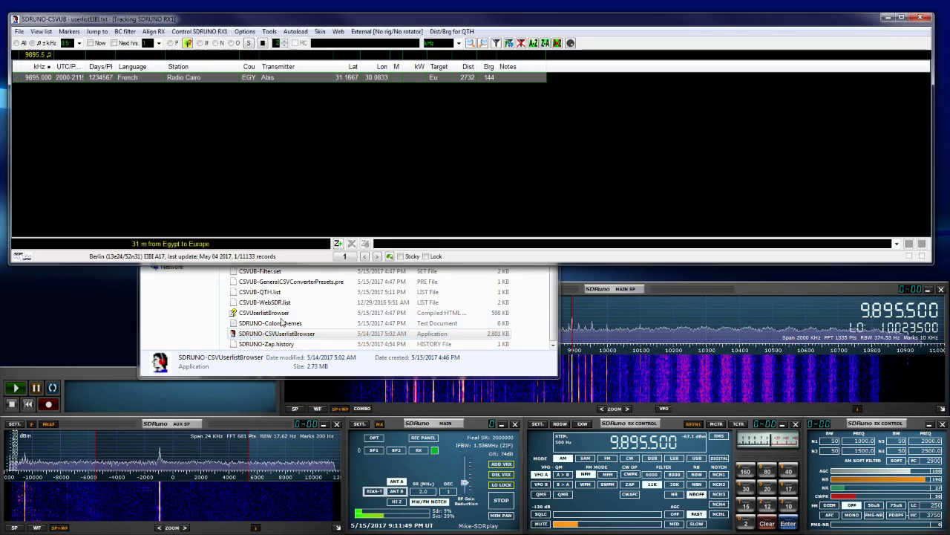
# Measure distance and bearing from the new home QTH and close the program folder window
pyautogui.click(452, 31)
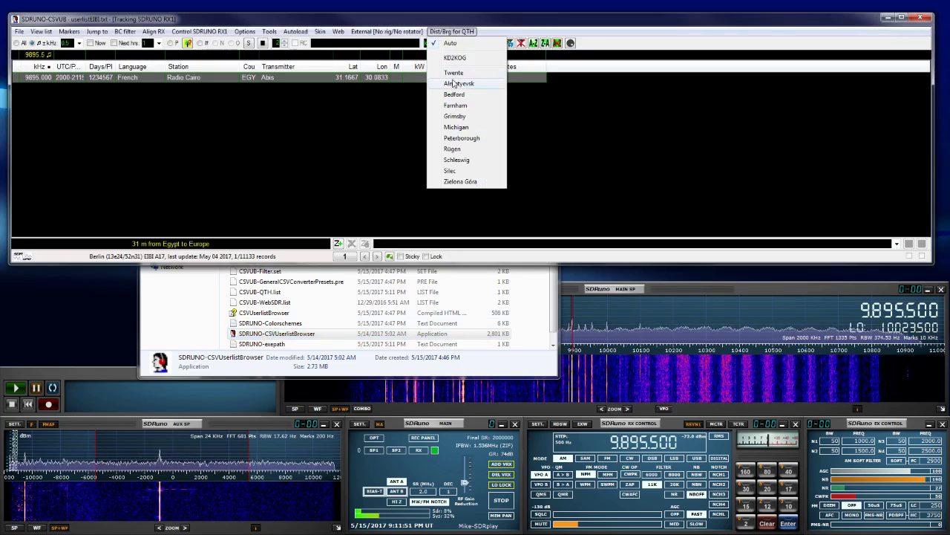
pyautogui.click(458, 62)
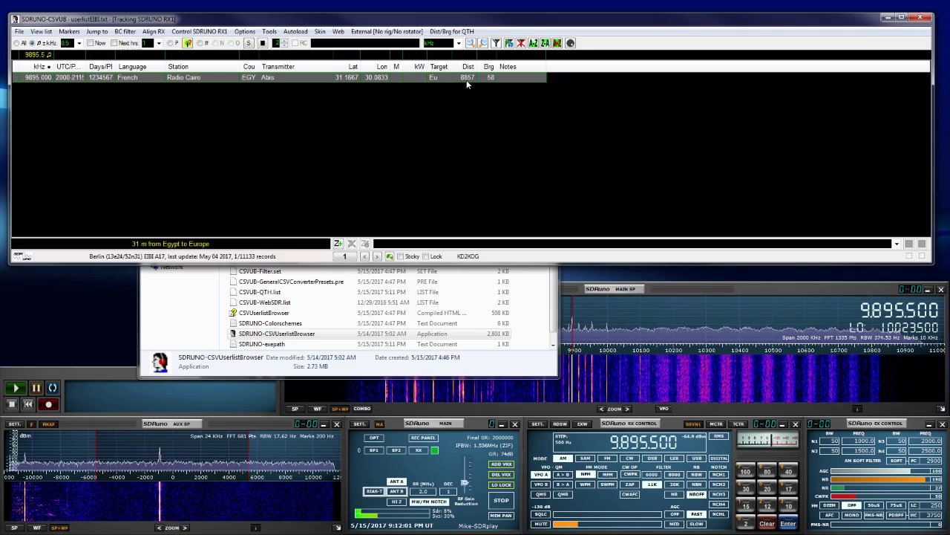
pyautogui.click(213, 322)
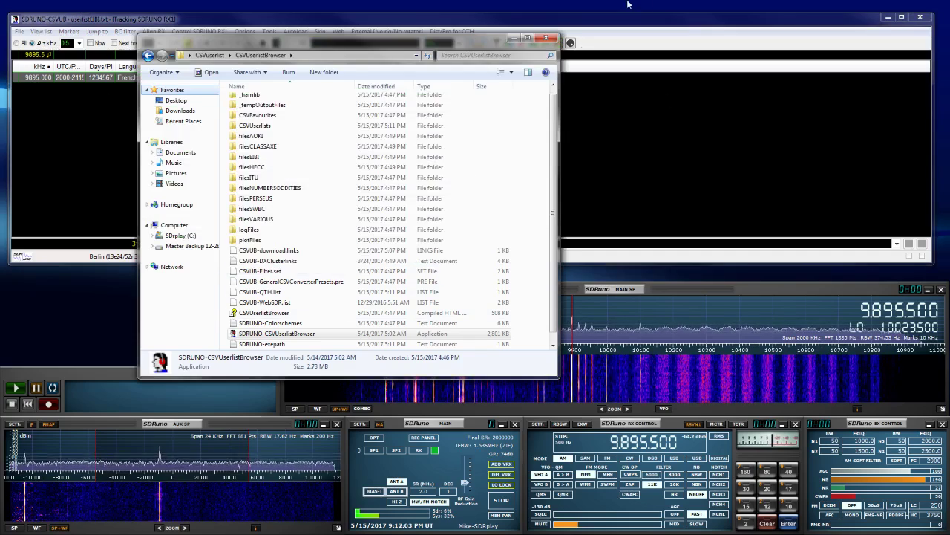
pyautogui.click(547, 37)
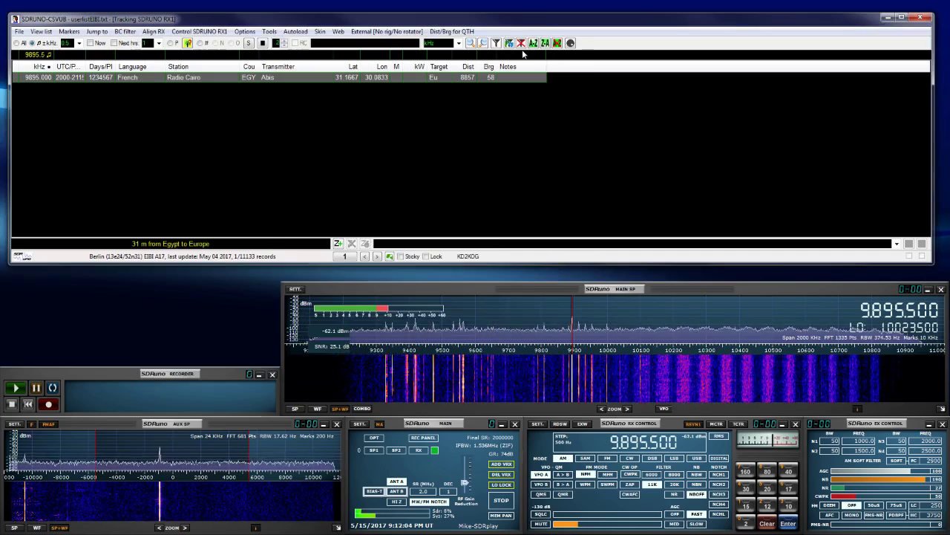
pyautogui.click(245, 31)
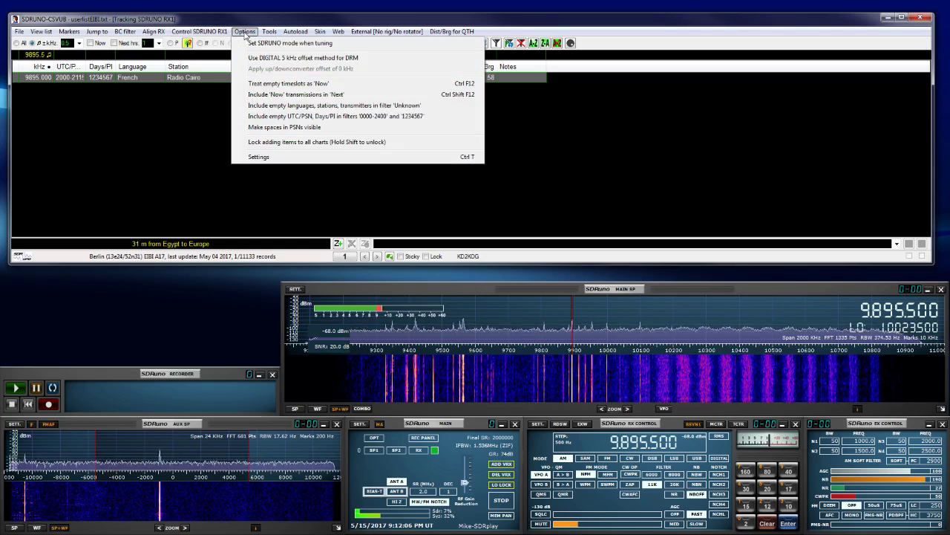
# Open the world map and turn on its grid lines and UTC and local clocks
pyautogui.moveTo(271, 36)
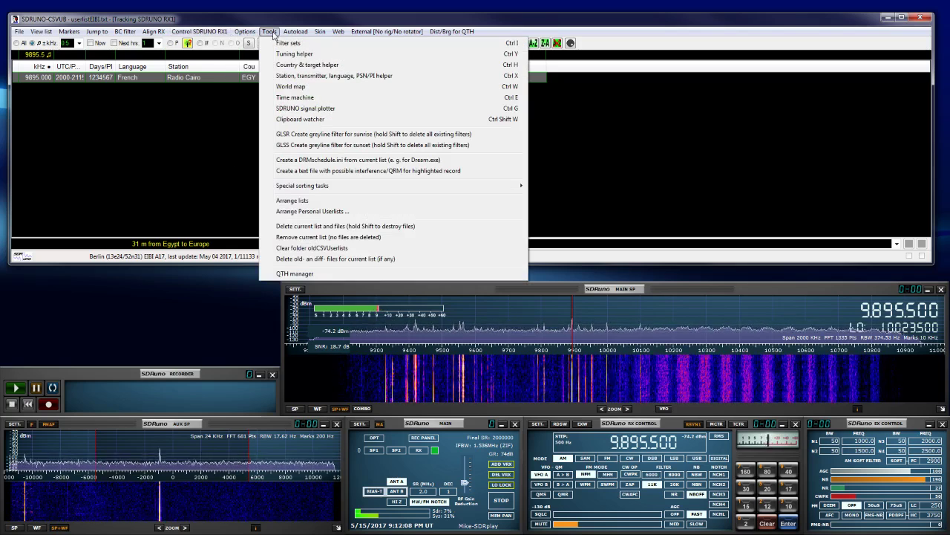
pyautogui.click(295, 86)
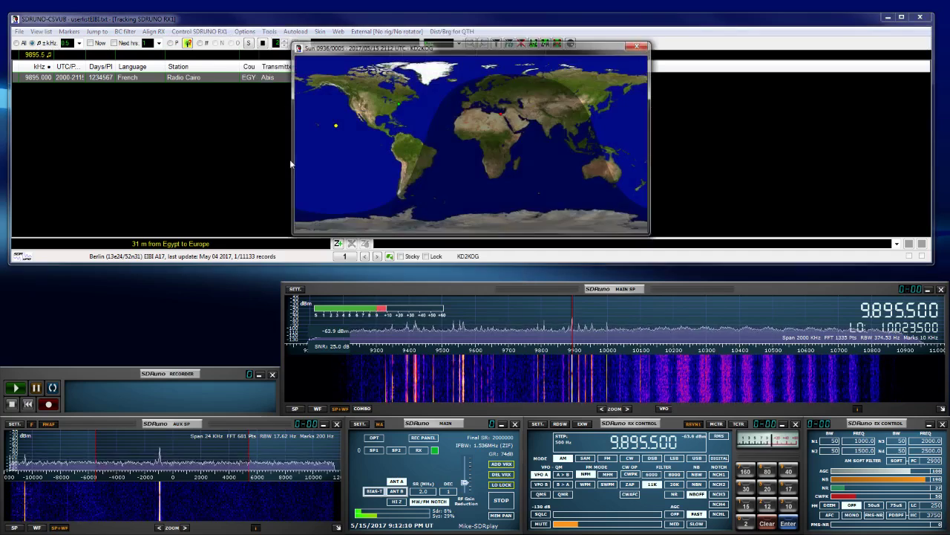
pyautogui.moveTo(391, 50); pyautogui.dragTo(113, 247)
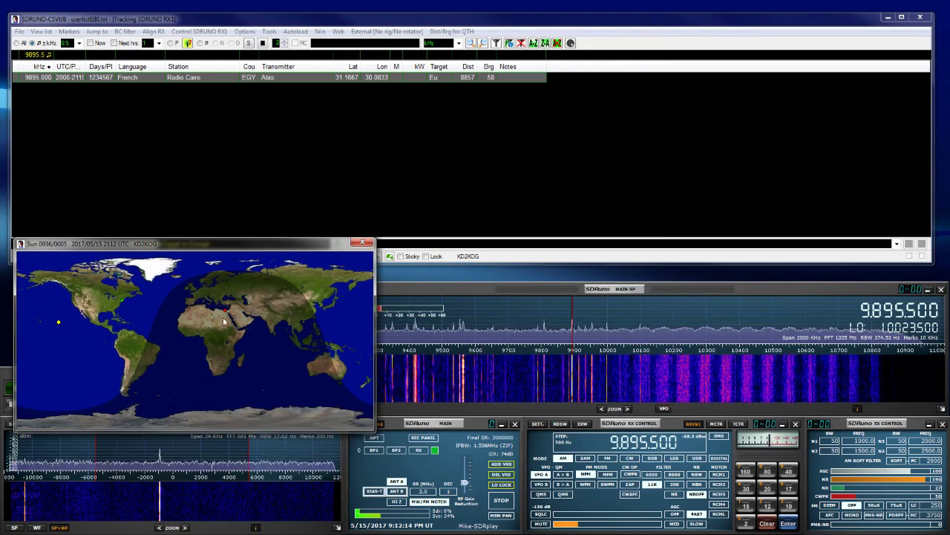
pyautogui.rightClick(185, 309)
pyautogui.click(33, 257)
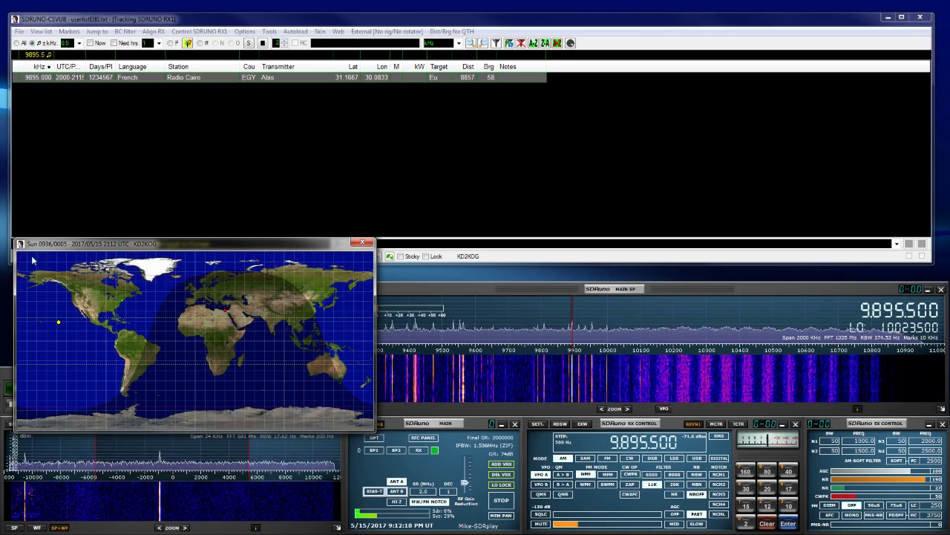
pyautogui.rightClick(139, 291)
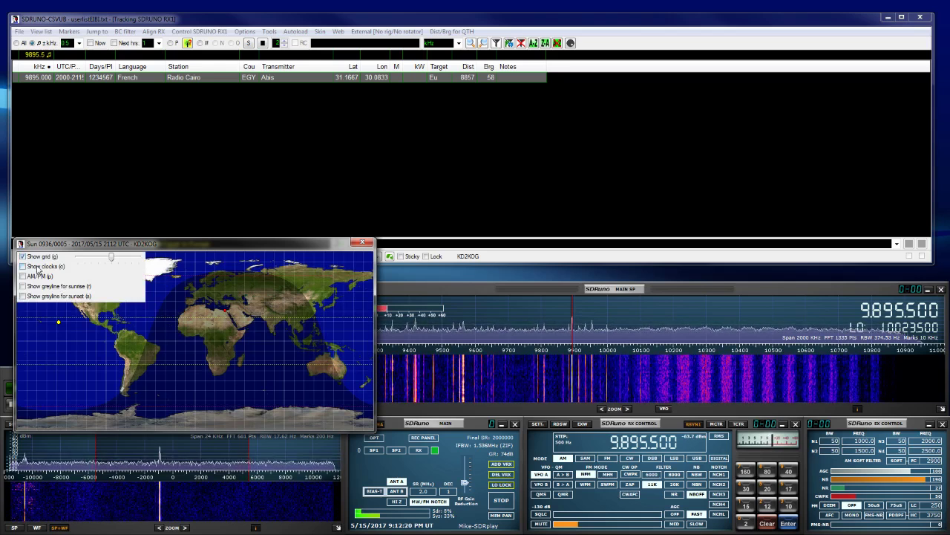
pyautogui.click(37, 266)
# Enlarge the map-and-clock window and place it near the top of the screen
pyautogui.rightClick(131, 301)
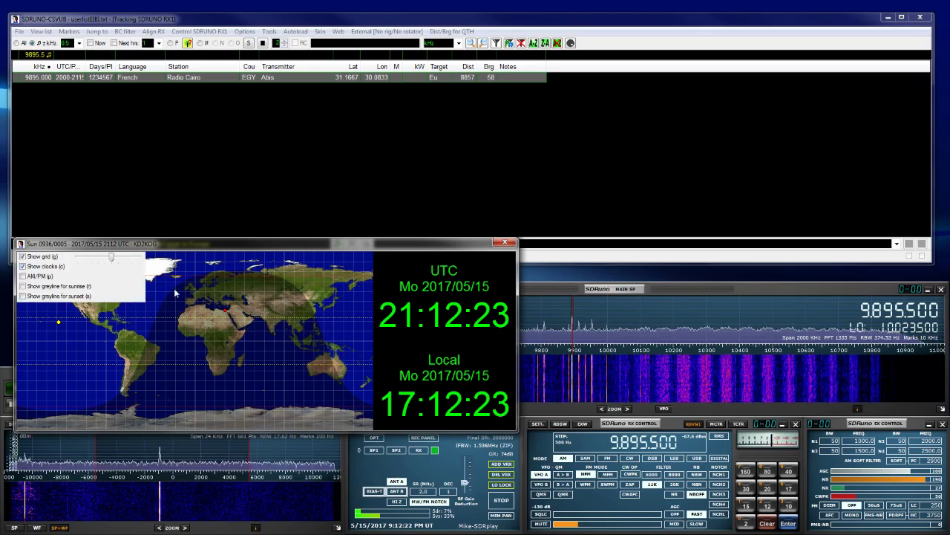
pyautogui.moveTo(113, 258); pyautogui.dragTo(145, 264)
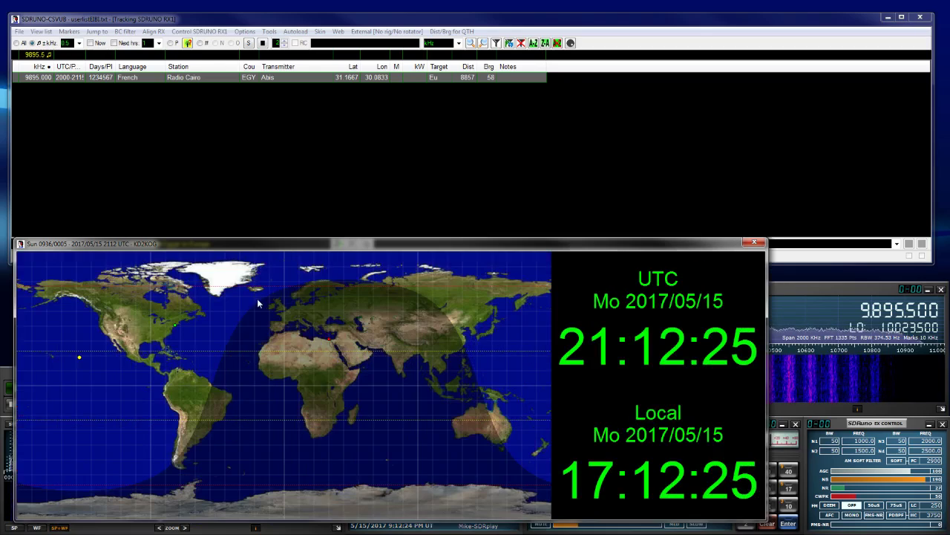
pyautogui.moveTo(264, 243); pyautogui.dragTo(324, 91)
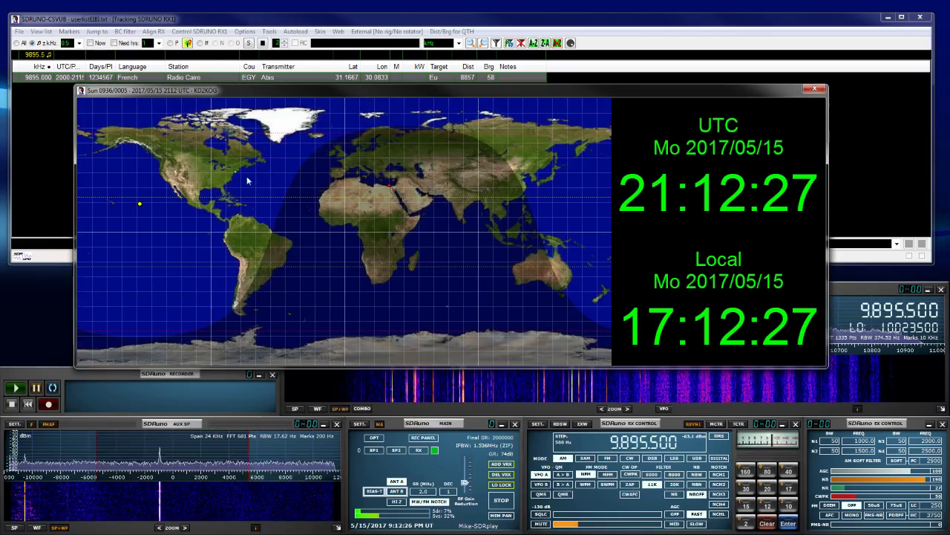
pyautogui.moveTo(467, 92); pyautogui.dragTo(465, 21)
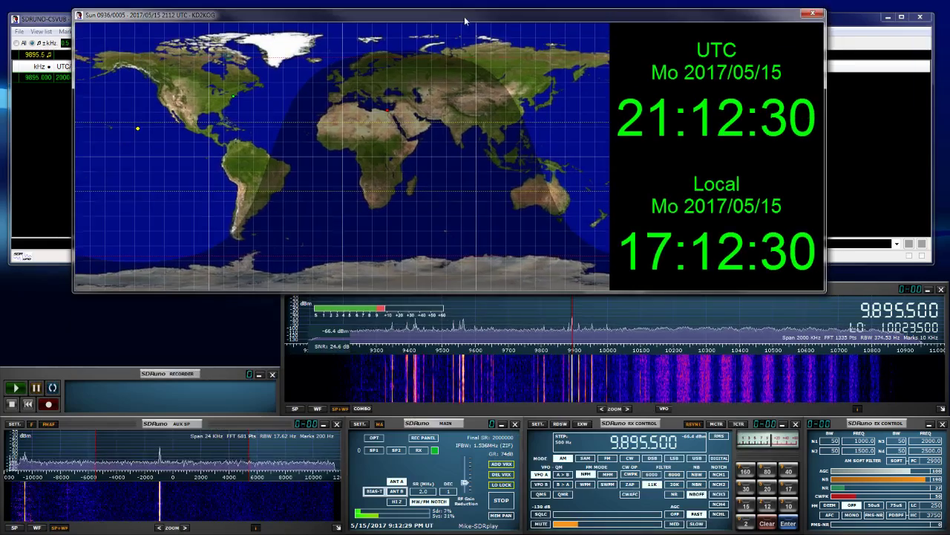
# Tune SDRuno to the 9419.5 kHz signal and drag the world map window down off the list
pyautogui.click(462, 371)
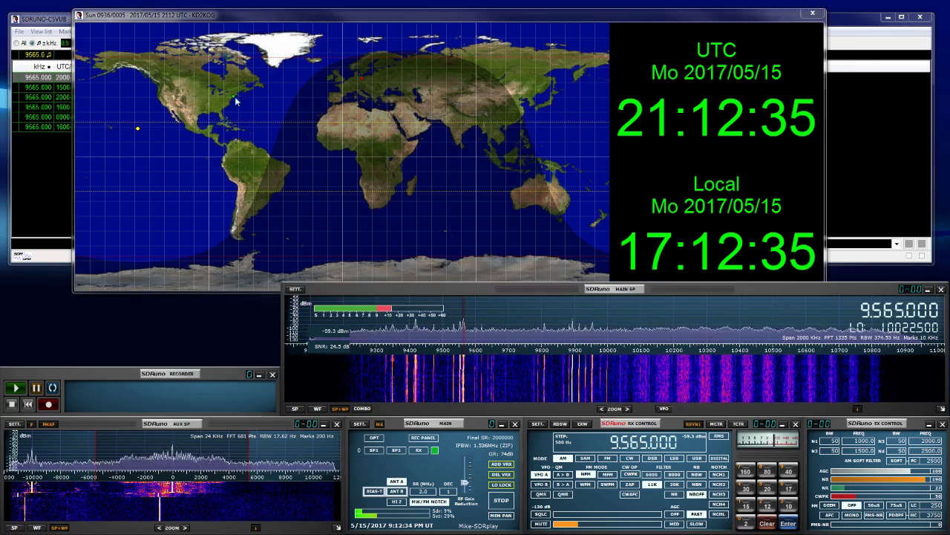
pyautogui.click(408, 367)
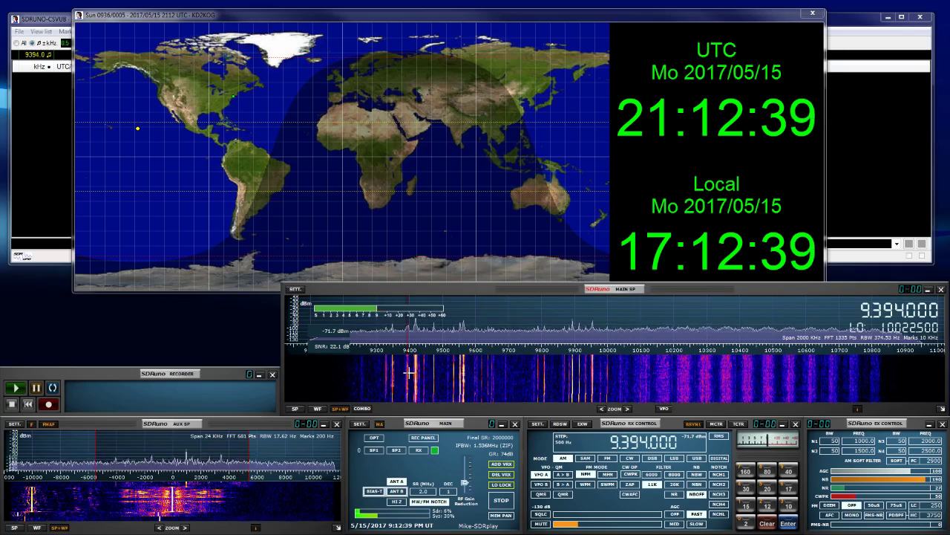
pyautogui.click(415, 371)
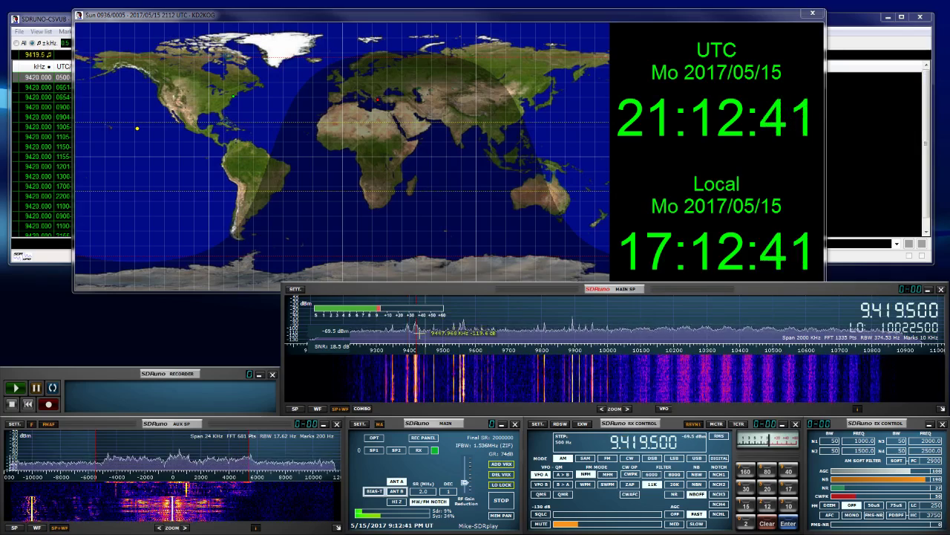
pyautogui.moveTo(230, 17); pyautogui.dragTo(196, 27)
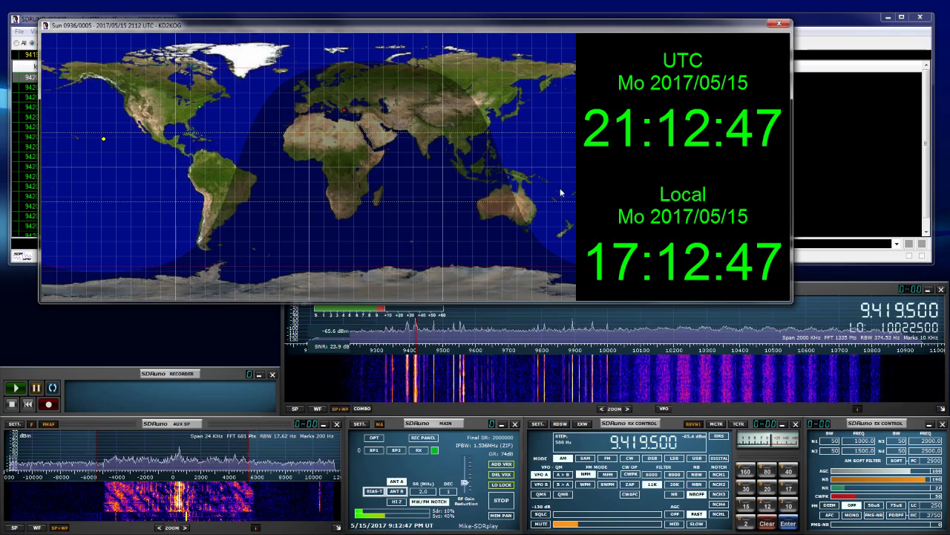
# Shrink the world map to the compact map-and-clock view and place it below the list
pyautogui.rightClick(356, 116)
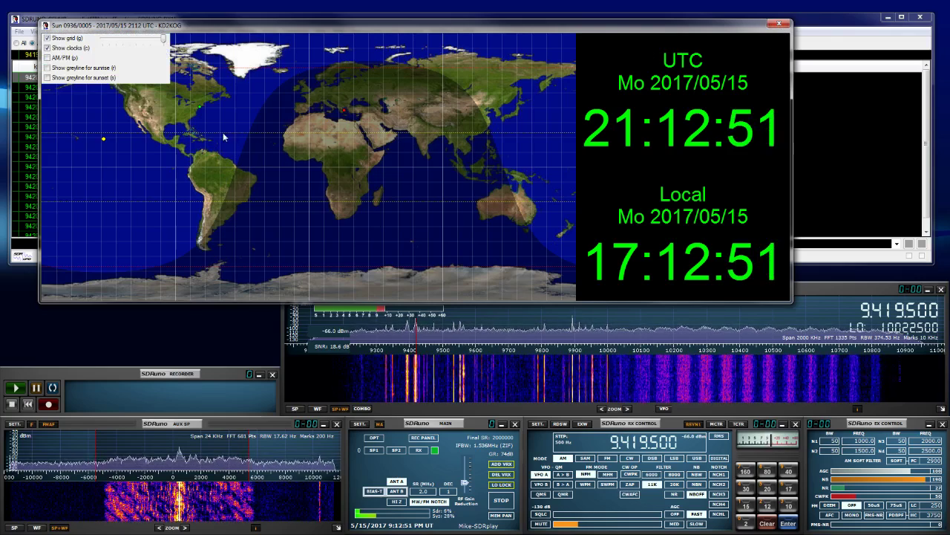
pyautogui.click(276, 106)
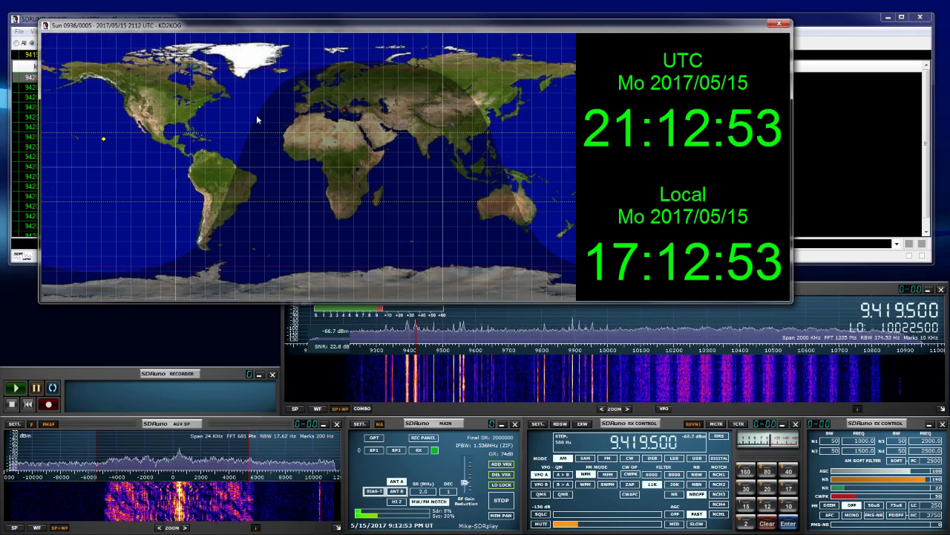
pyautogui.rightClick(256, 114)
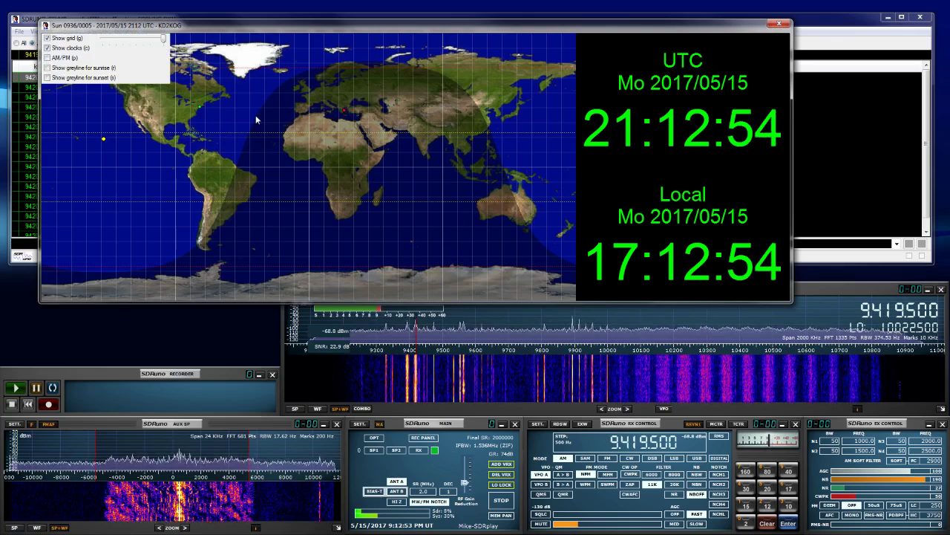
pyautogui.click(110, 48)
pyautogui.moveTo(139, 30); pyautogui.dragTo(103, 284)
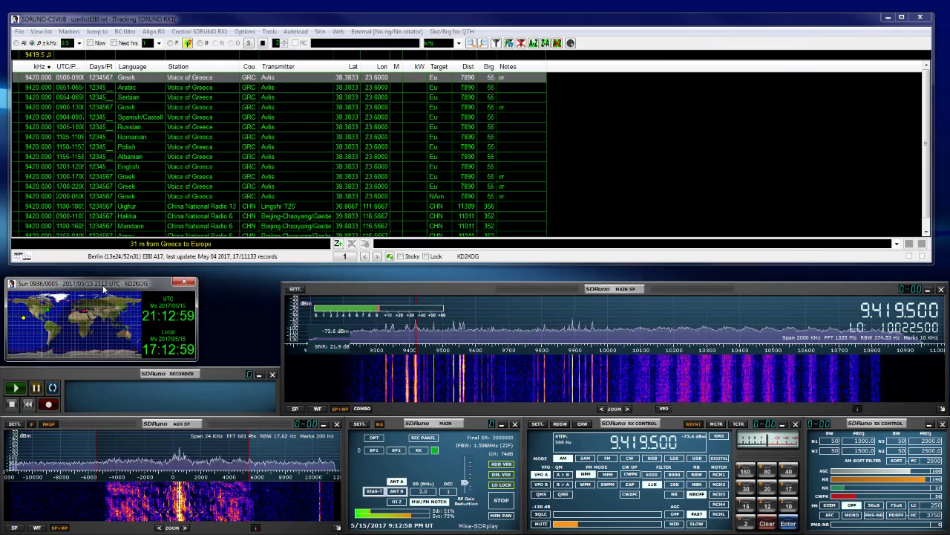
# Filter to Voice of Greece's parallel Greek broadcasts, tune to 11645 kHz, and zoom the spectrum there
pyautogui.click(172, 43)
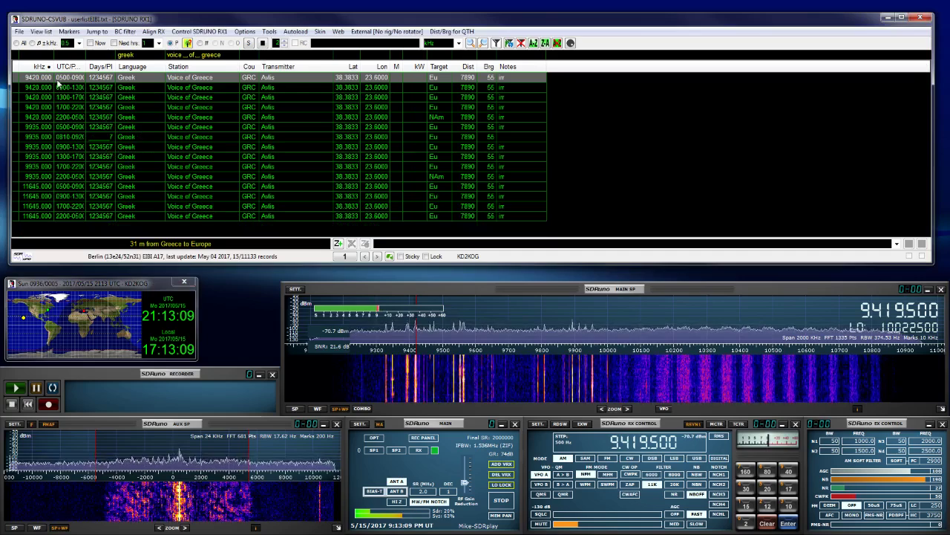
pyautogui.click(32, 186)
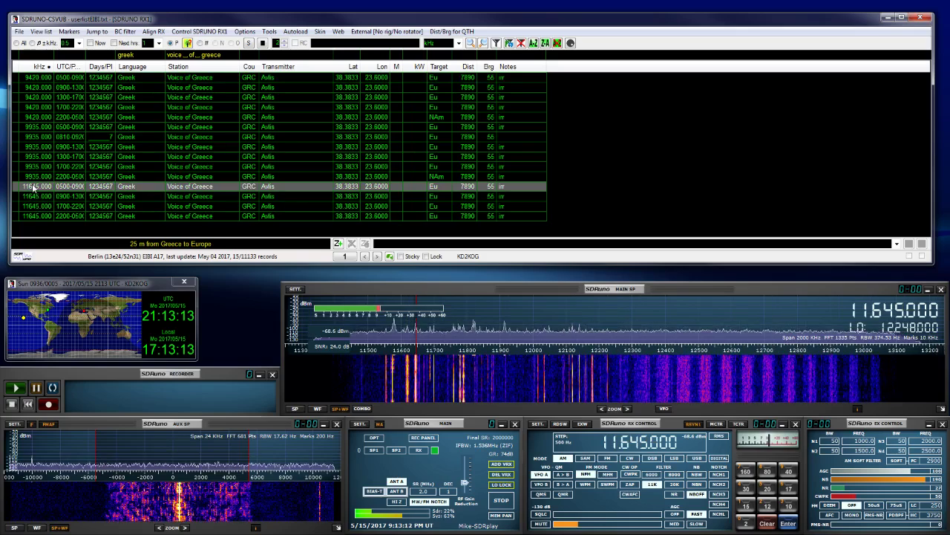
pyautogui.click(627, 409)
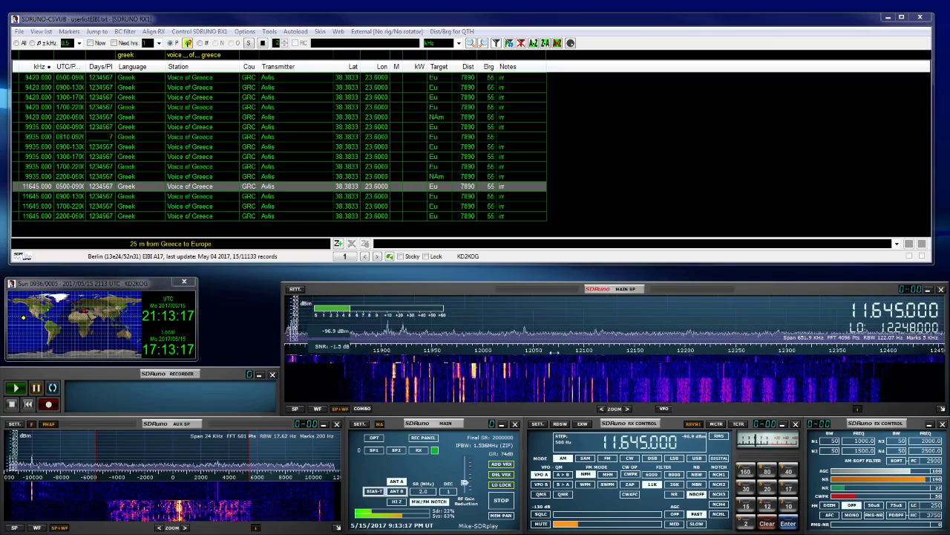
pyautogui.moveTo(466, 313); pyautogui.dragTo(566, 313)
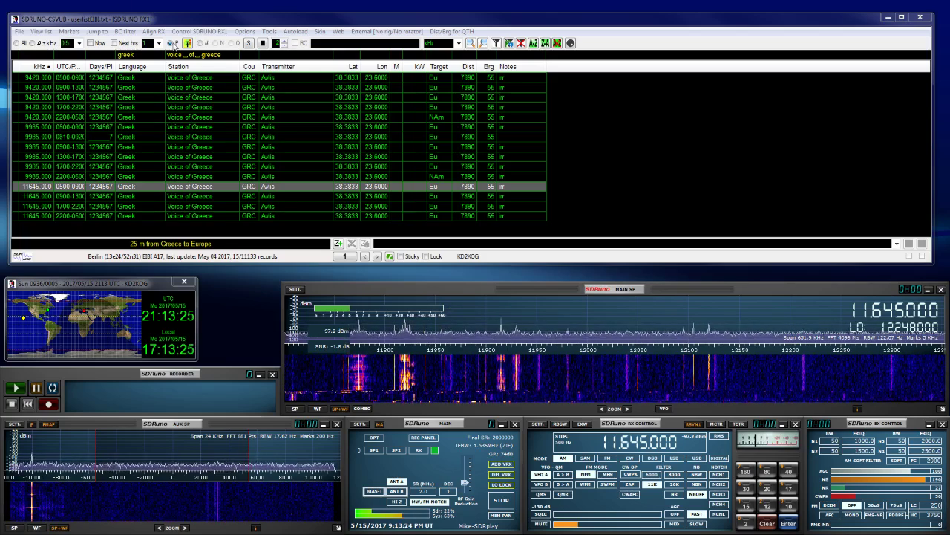
pyautogui.click(173, 45)
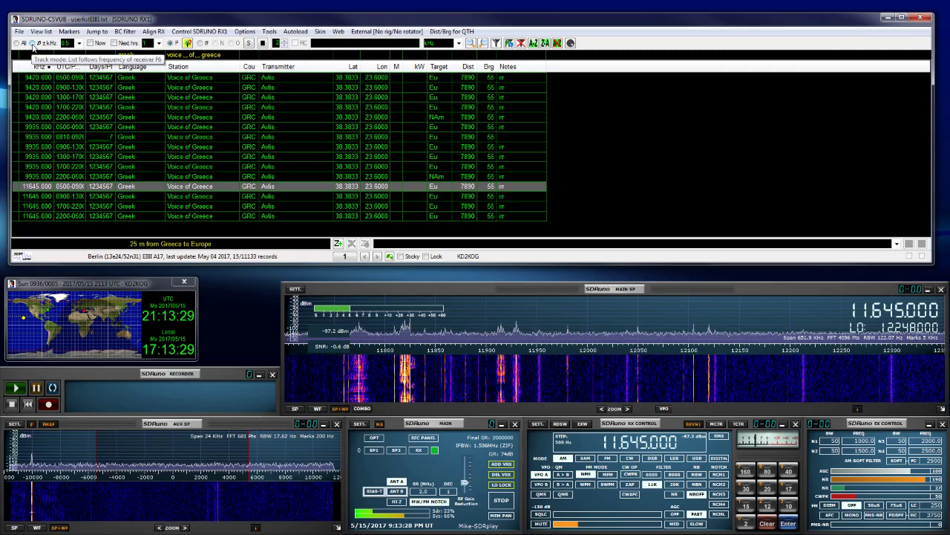
# Switch the list to ±kHz track mode, then retune via the waterfall from 11821 kHz to 11914.5 kHz
pyautogui.click(32, 44)
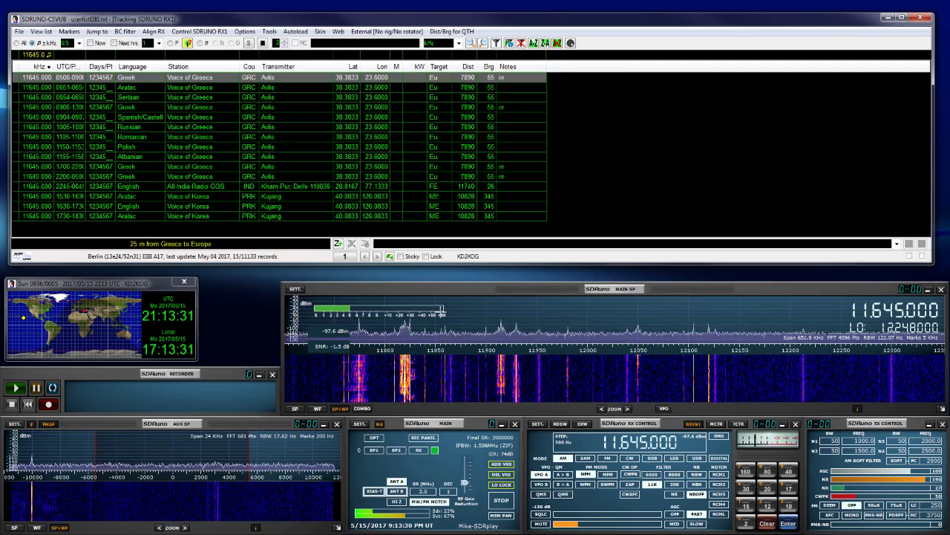
pyautogui.click(407, 363)
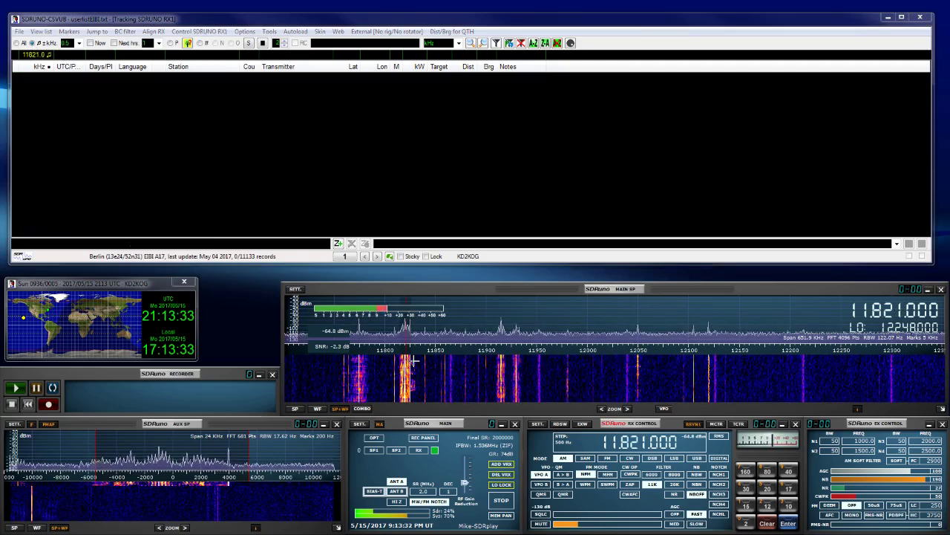
pyautogui.scroll(-2, 414, 361)
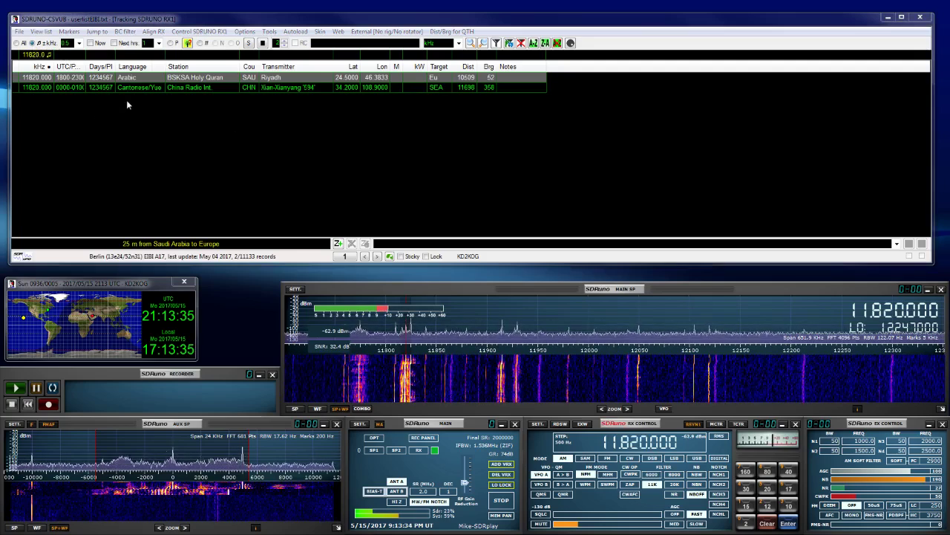
pyautogui.click(501, 377)
pyautogui.scroll(1, 501, 378)
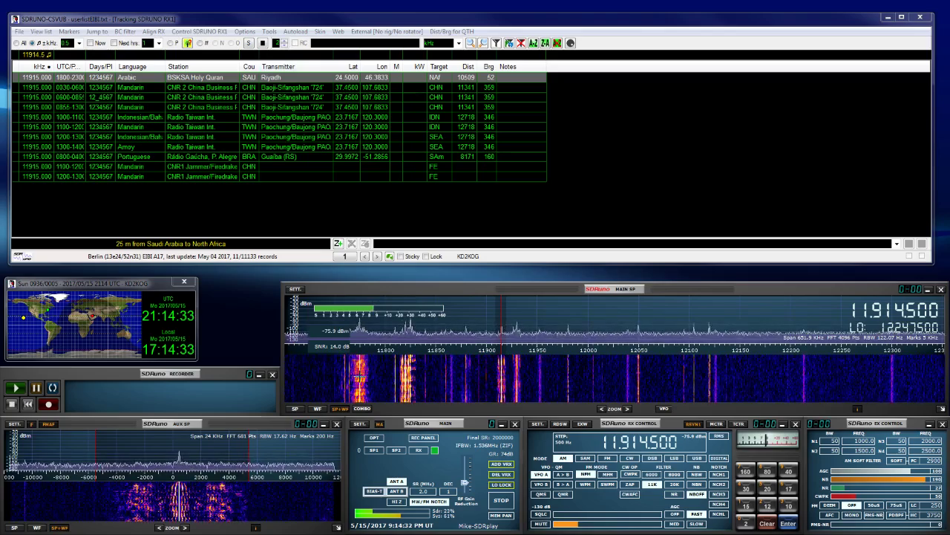
# Tune to the 11775 kHz signal on the waterfall, then open the Tools menu
pyautogui.click(360, 377)
pyautogui.scroll(-3, 369, 348)
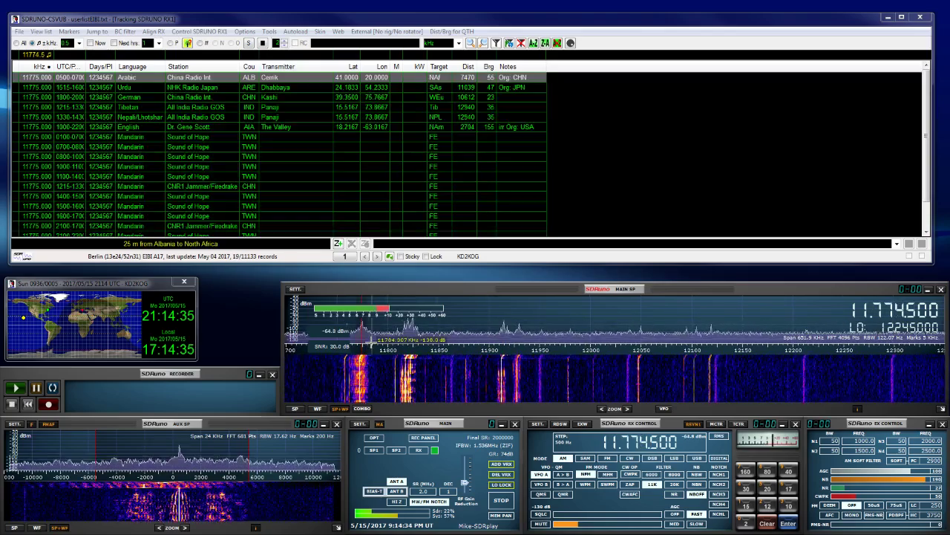
pyautogui.click(271, 31)
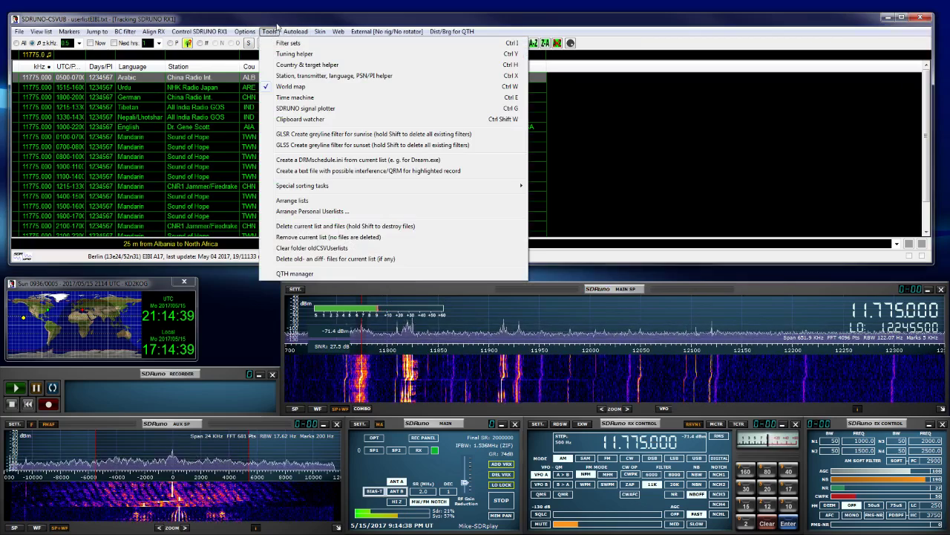
# Open the SDRUNO signal plotter and set its station to 'China Radio Int. 11775 kHz' from the list
pyautogui.click(308, 110)
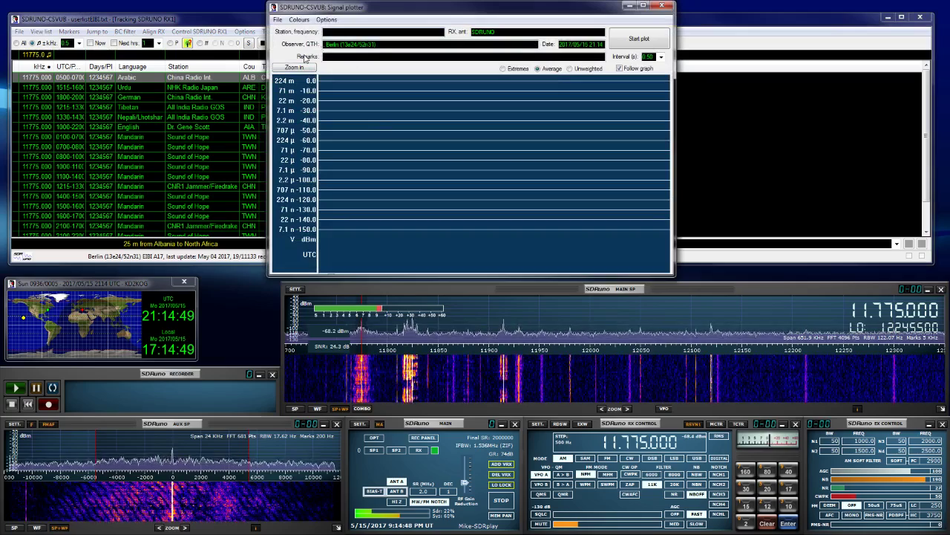
pyautogui.click(384, 44)
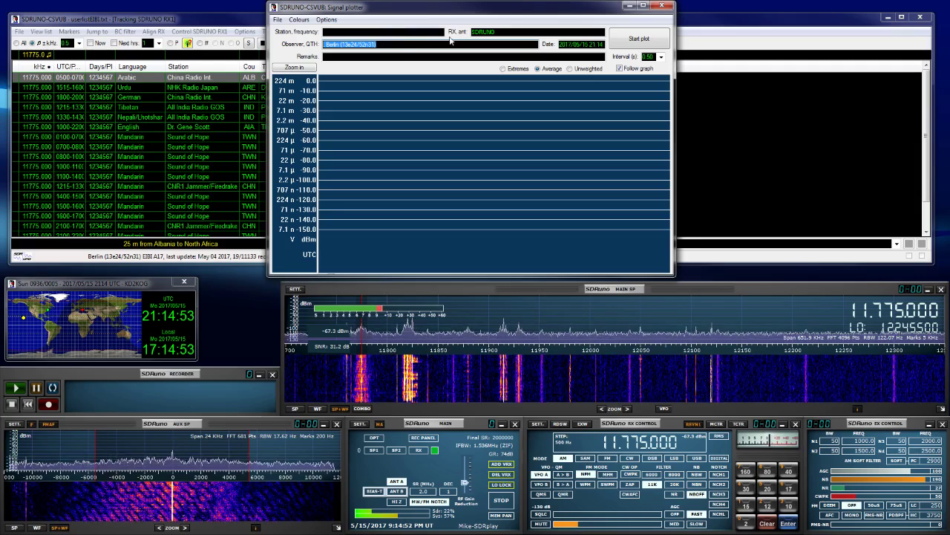
pyautogui.click(358, 44)
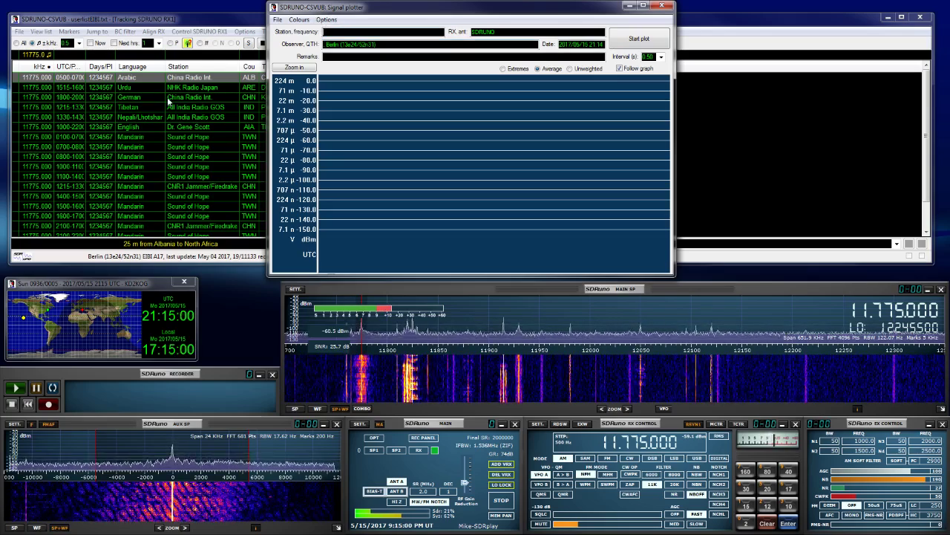
pyautogui.click(327, 20)
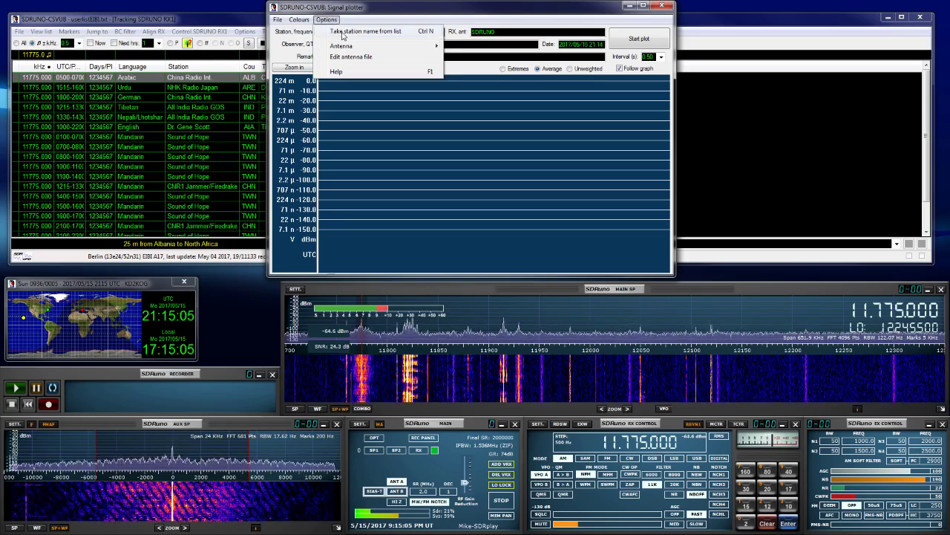
pyautogui.click(343, 32)
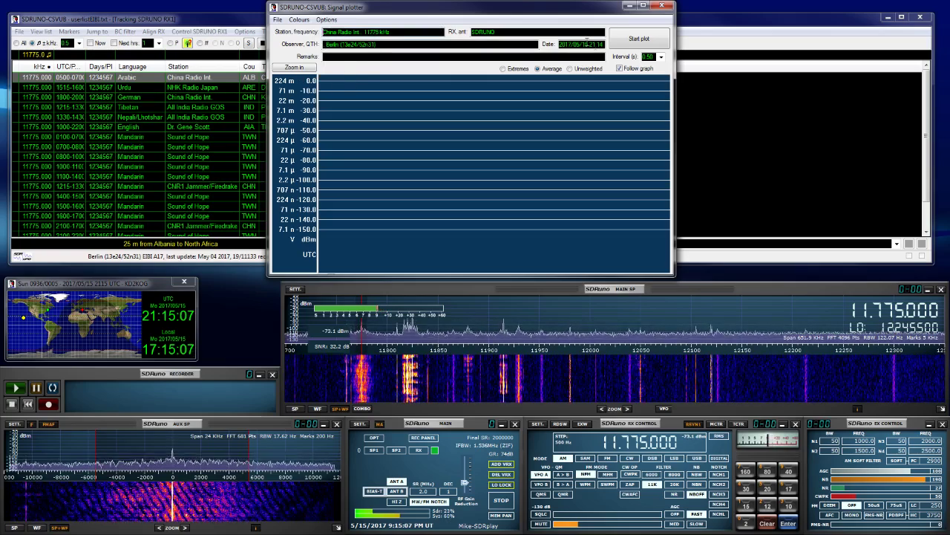
# Plot the 11775 kHz signal for about 35 seconds, then zoom the graph to the -55 to -73 dBm range
pyautogui.click(637, 41)
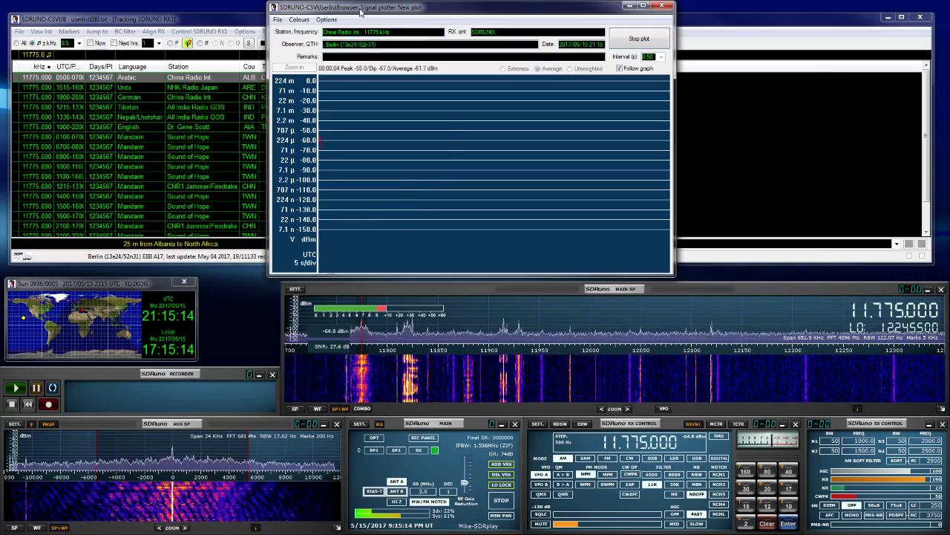
pyautogui.moveTo(360, 10); pyautogui.dragTo(520, 88)
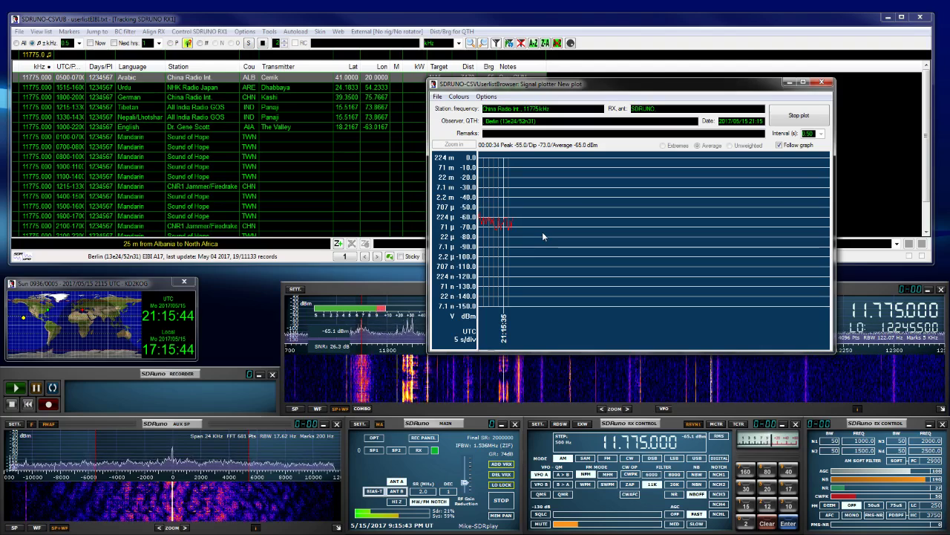
pyautogui.click(787, 118)
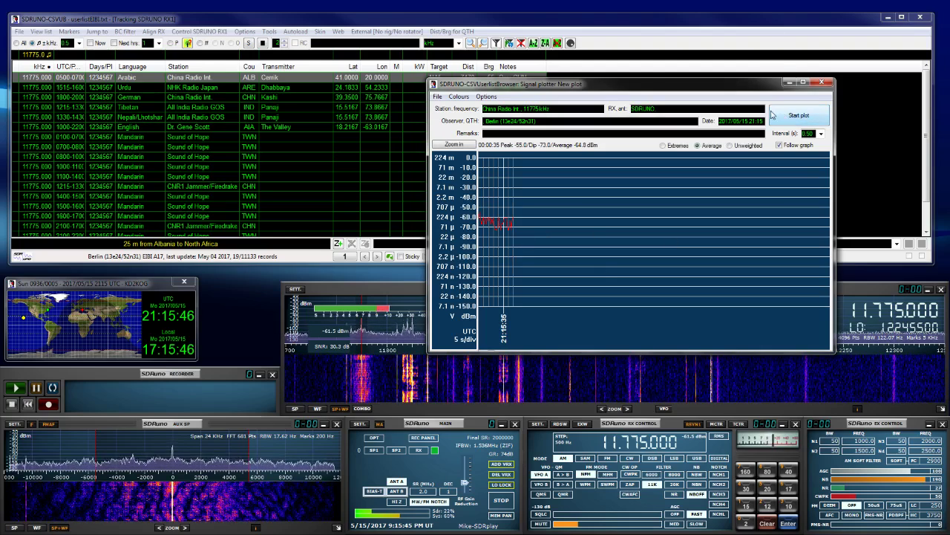
pyautogui.moveTo(497, 199)
pyautogui.click(464, 145)
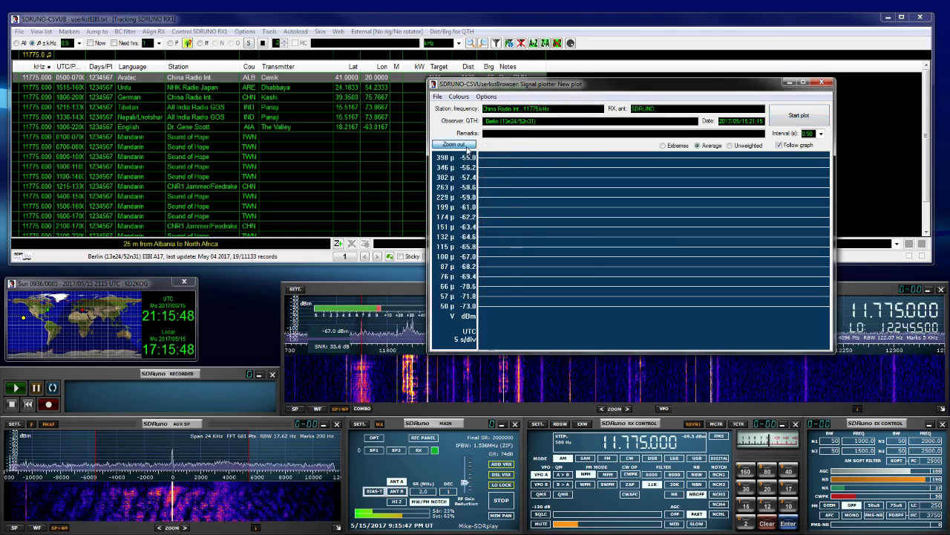